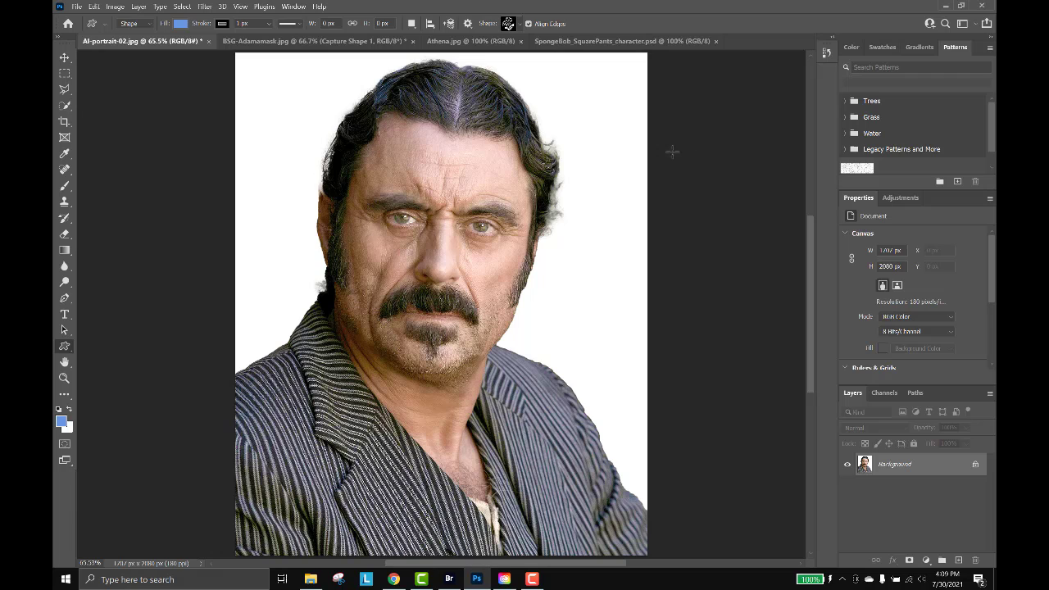
Show the Libraries panel and start Create from Image on the open portrait.
left_click(293, 6)
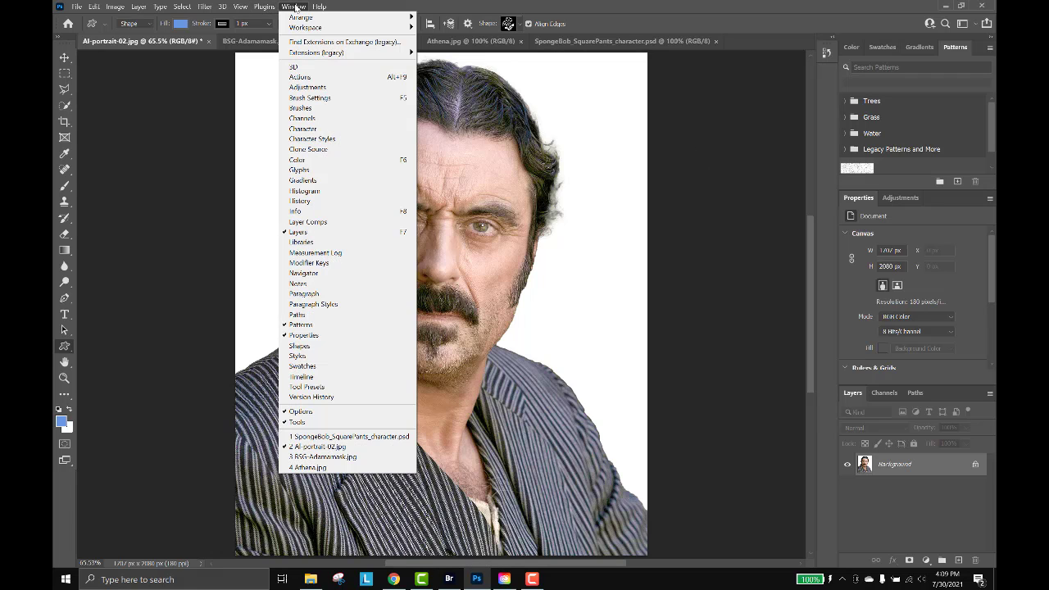
left_click(313, 243)
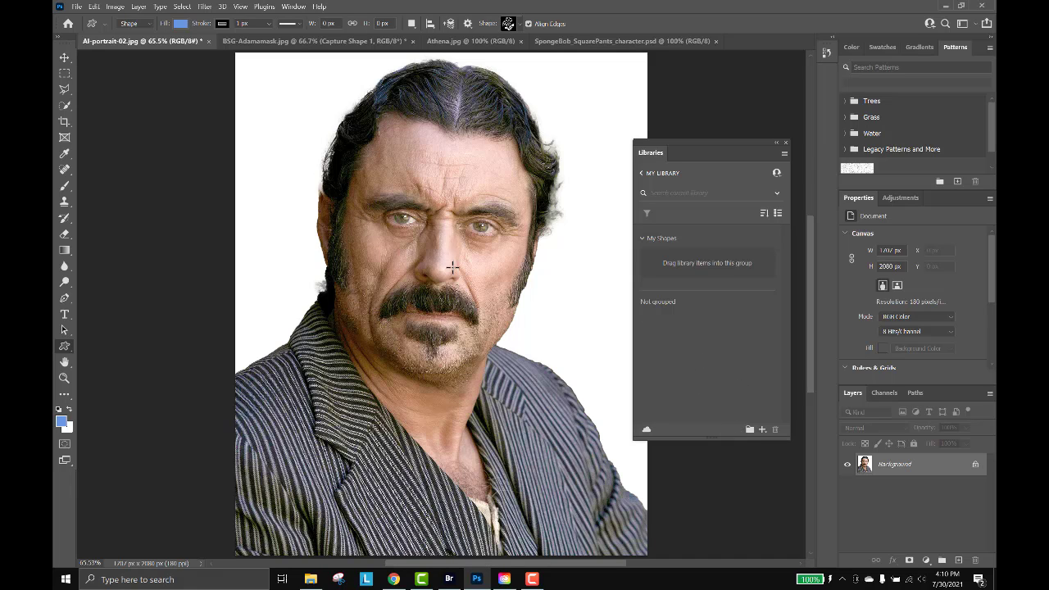
left_click(763, 430)
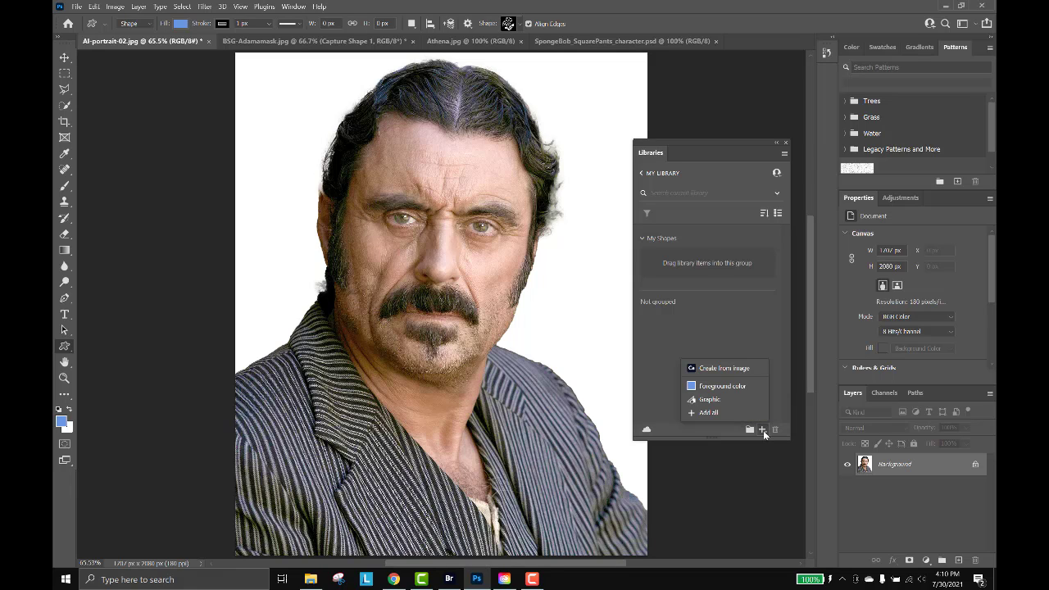
left_click(753, 370)
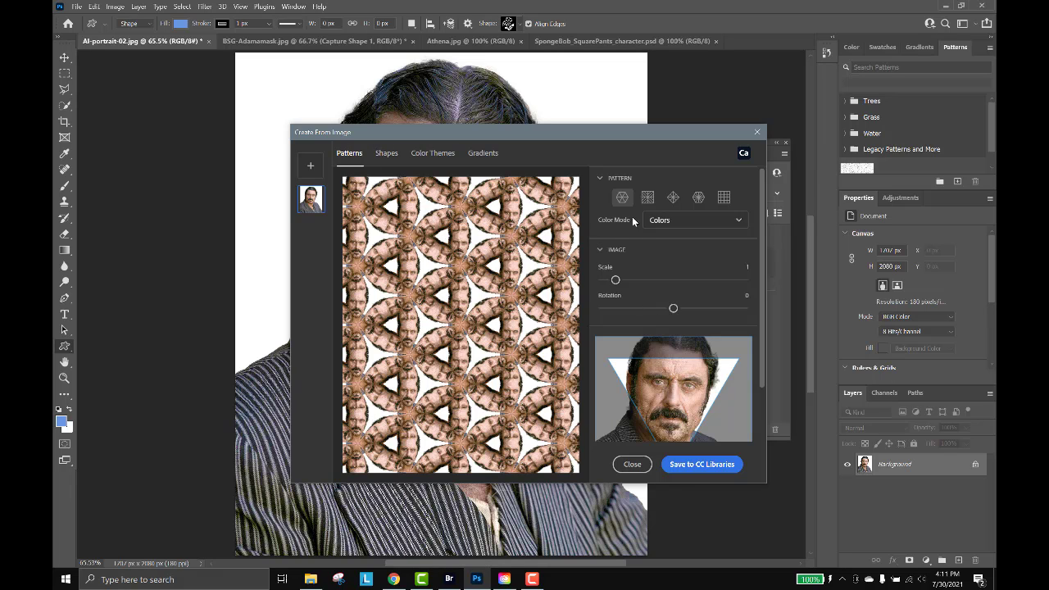
Try out different pattern layouts from the portrait, scaling the source image to 3.2 and reframing which facial features repeat.
left_click(647, 197)
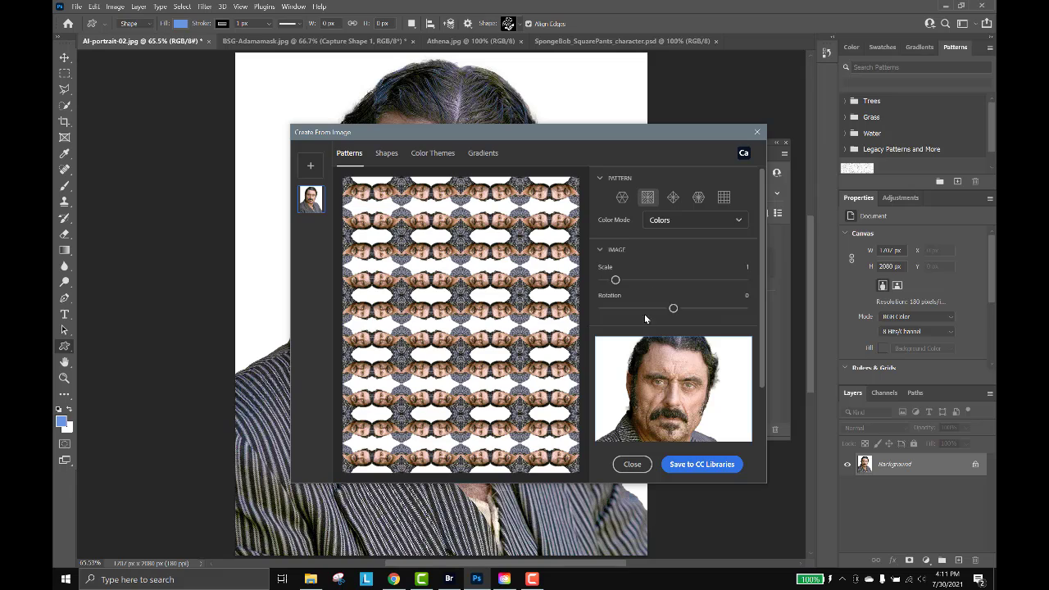
left_click(673, 198)
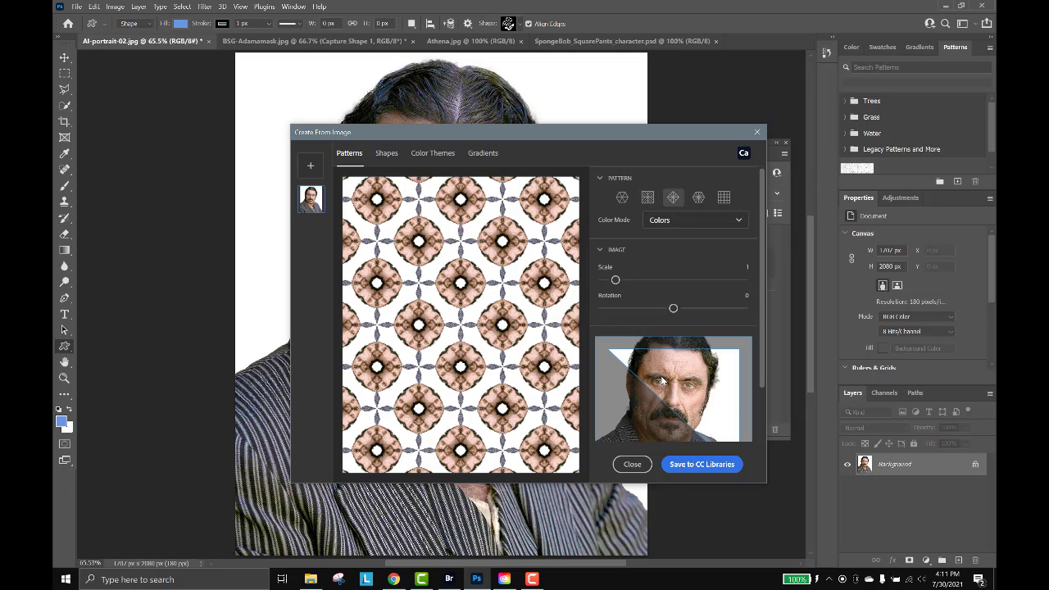
left_click_drag(662, 381, 699, 335)
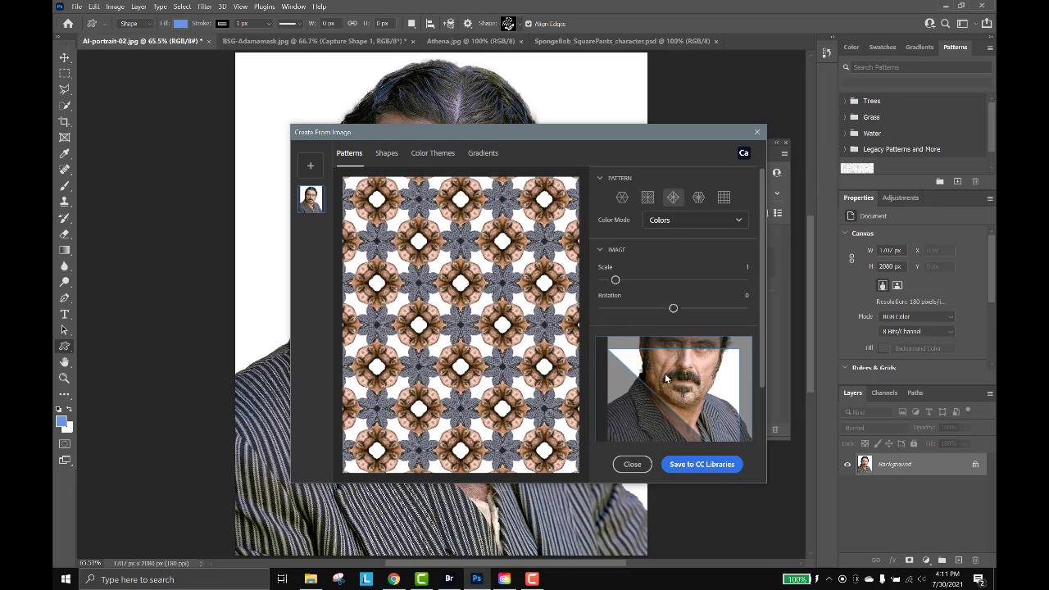
mouse_move(665, 379)
left_mouse_down()
mouse_move(687, 385)
mouse_move(674, 418)
mouse_move(663, 394)
left_mouse_up()
left_click_drag(615, 279, 647, 279)
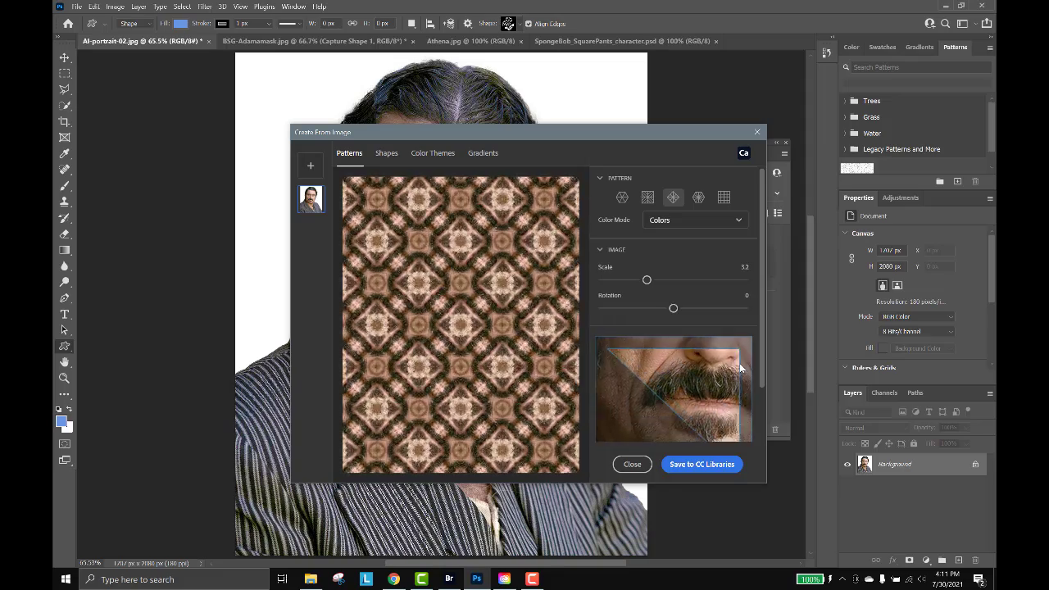
left_click_drag(741, 369, 673, 308)
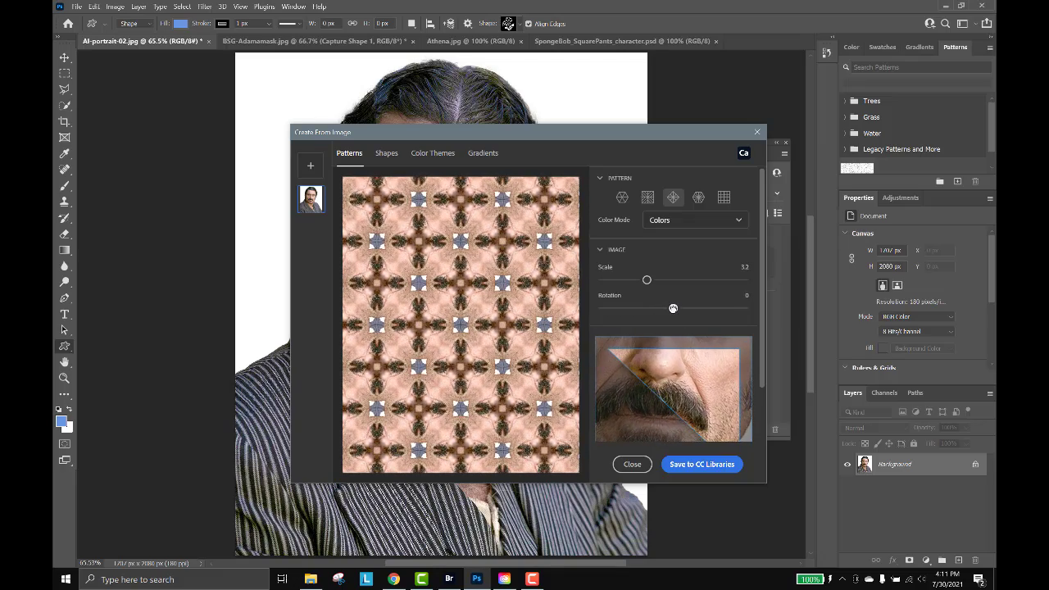
left_click(724, 197)
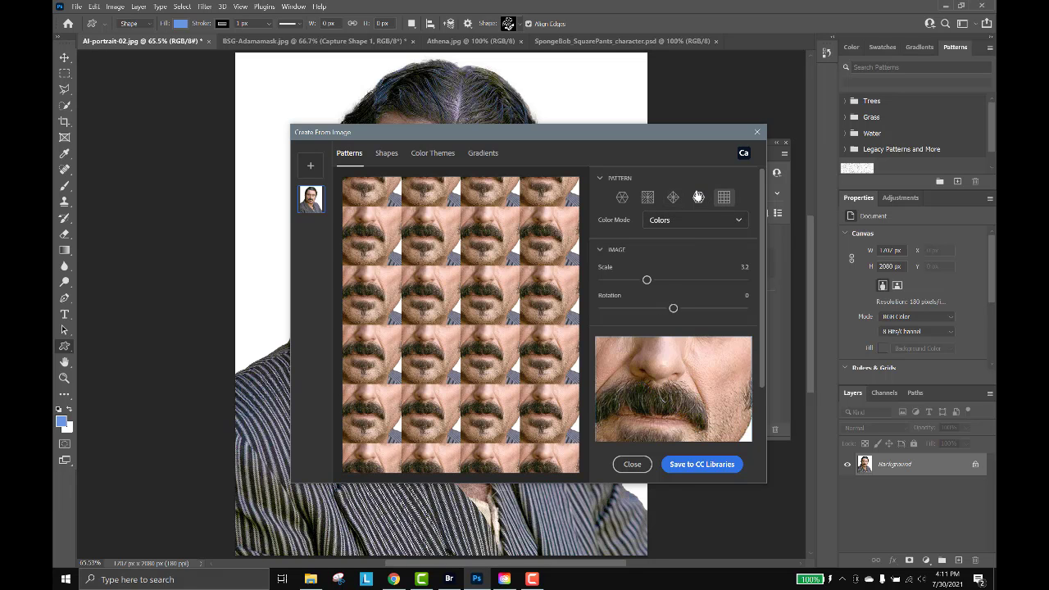
left_click_drag(680, 377, 689, 422)
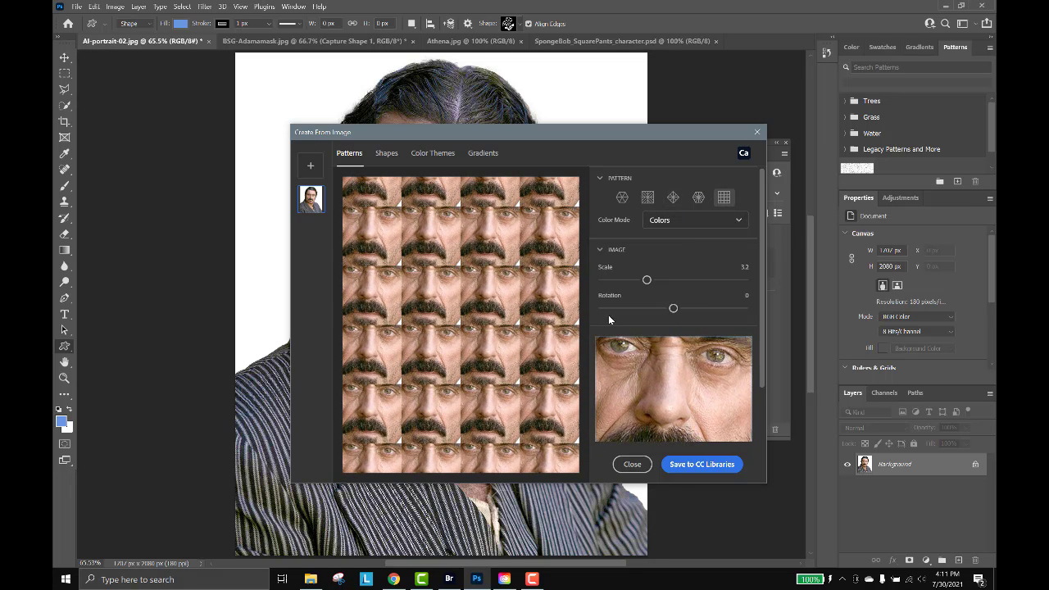
Capture the portrait as a shape with Detail set to 63, save it to the CC library and close the capture dialog.
left_click(376, 156)
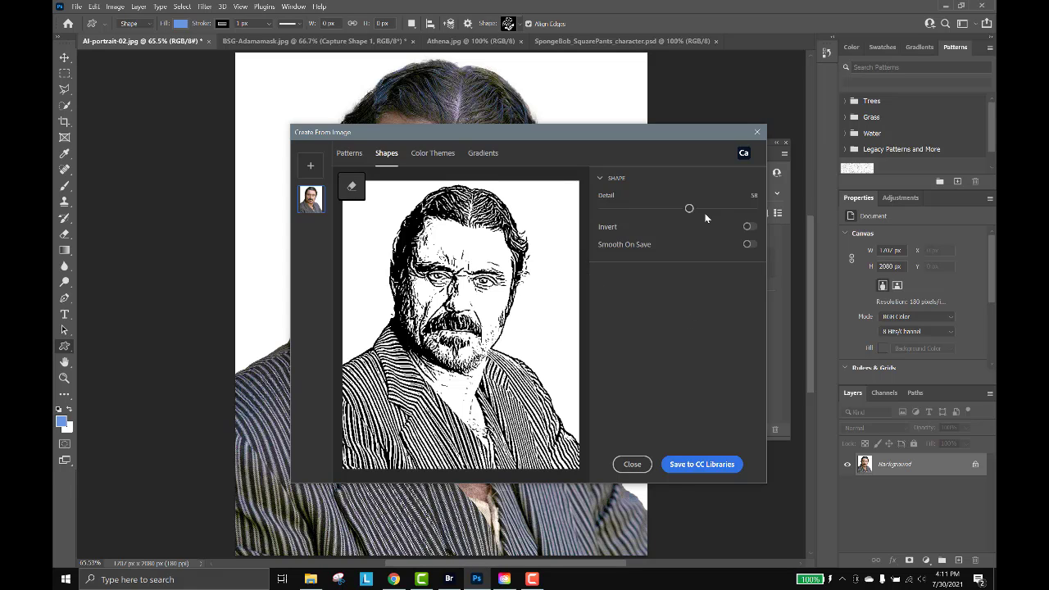
mouse_move(689, 210)
left_mouse_down()
mouse_move(716, 210)
mouse_move(677, 209)
mouse_move(707, 210)
left_mouse_up()
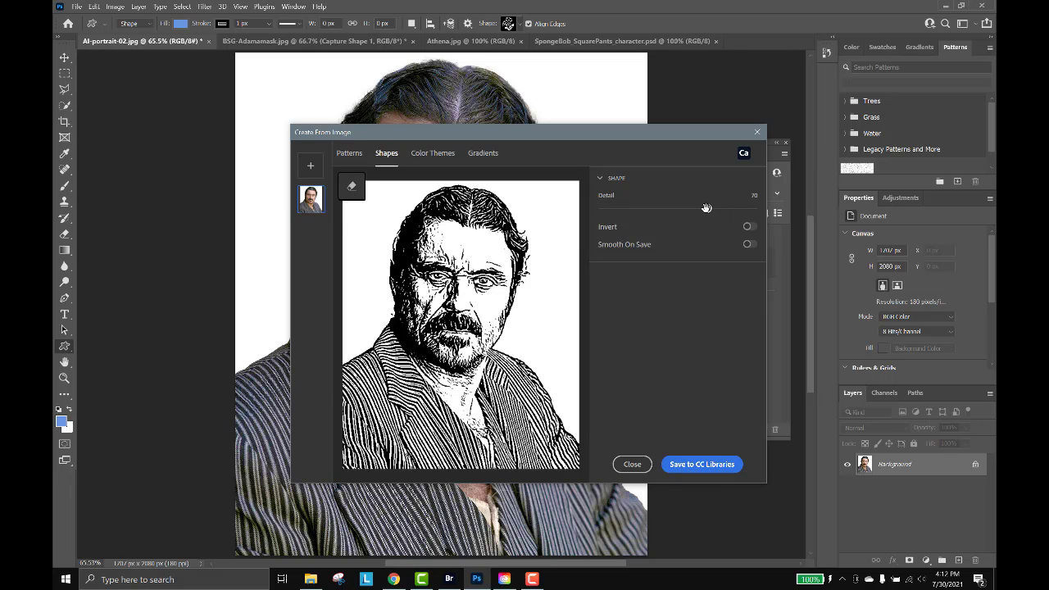
left_click_drag(707, 208, 696, 208)
left_click(702, 465)
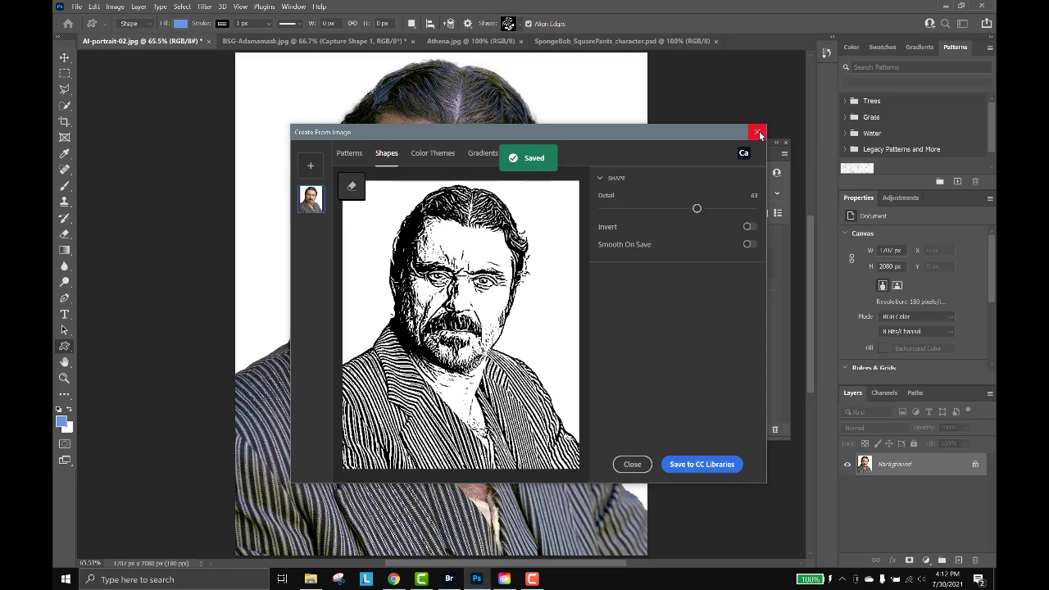
left_click(632, 465)
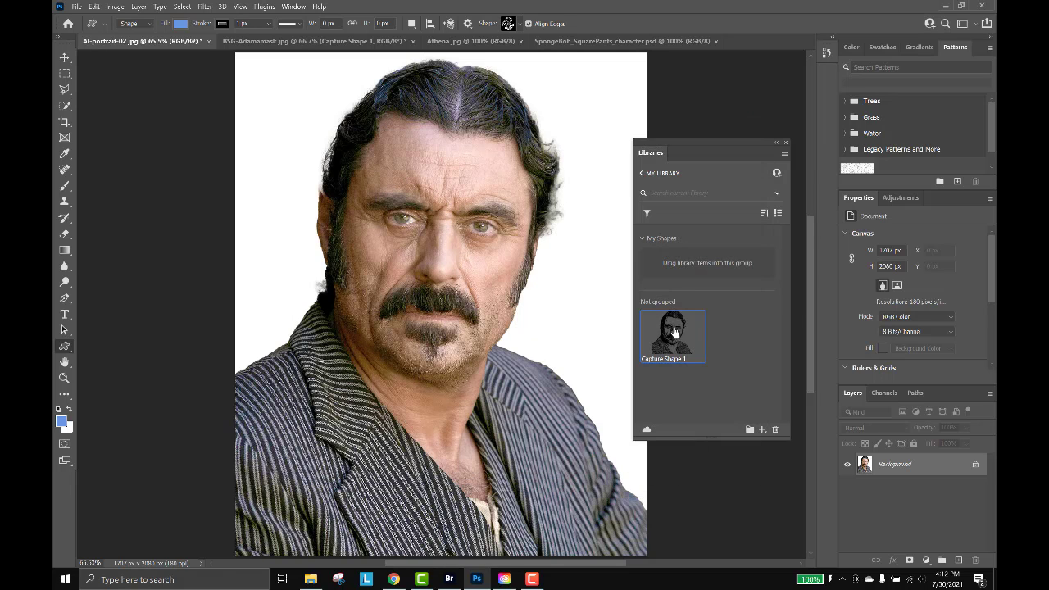
Place the captured library shape over the portrait on the canvas and hide the Background layer.
left_click_drag(666, 325, 436, 291)
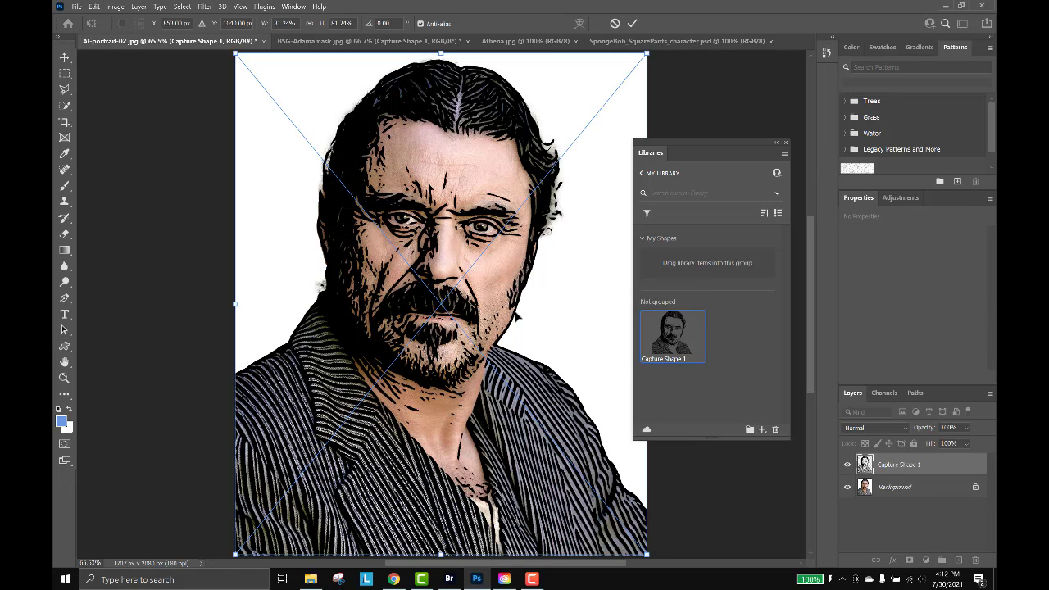
key("Return")
left_click(848, 488)
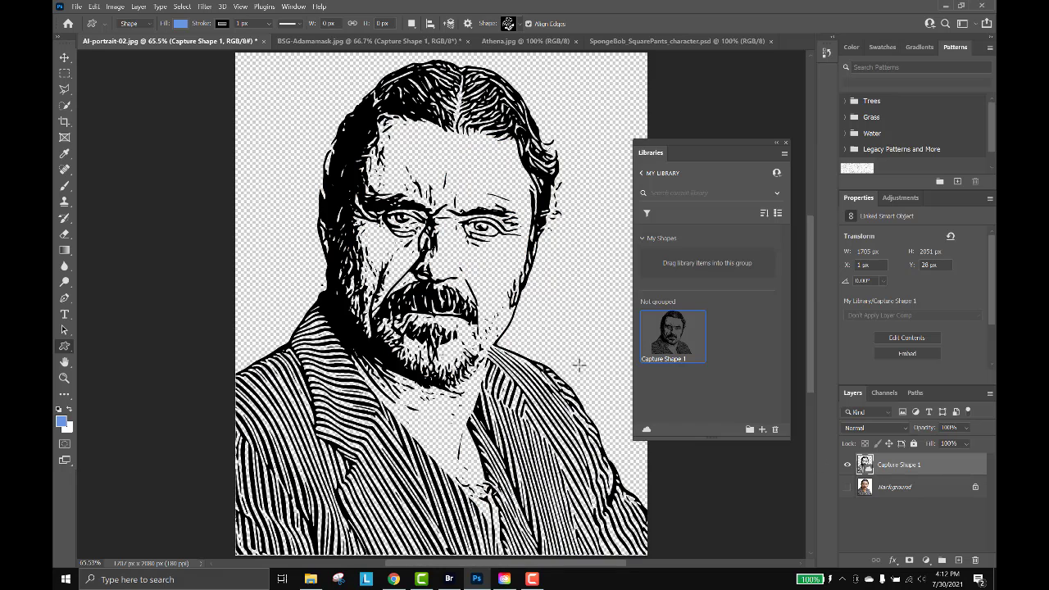
Free-transform the placed shape down to about 76.7% scale and align it with the canvas's left edge.
left_click(97, 7)
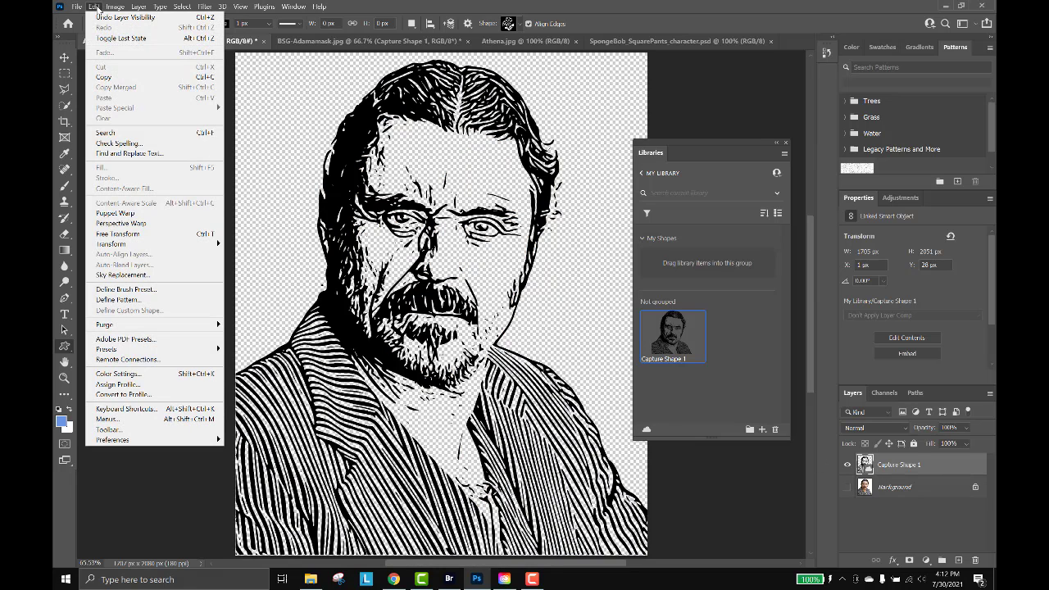
left_click(129, 236)
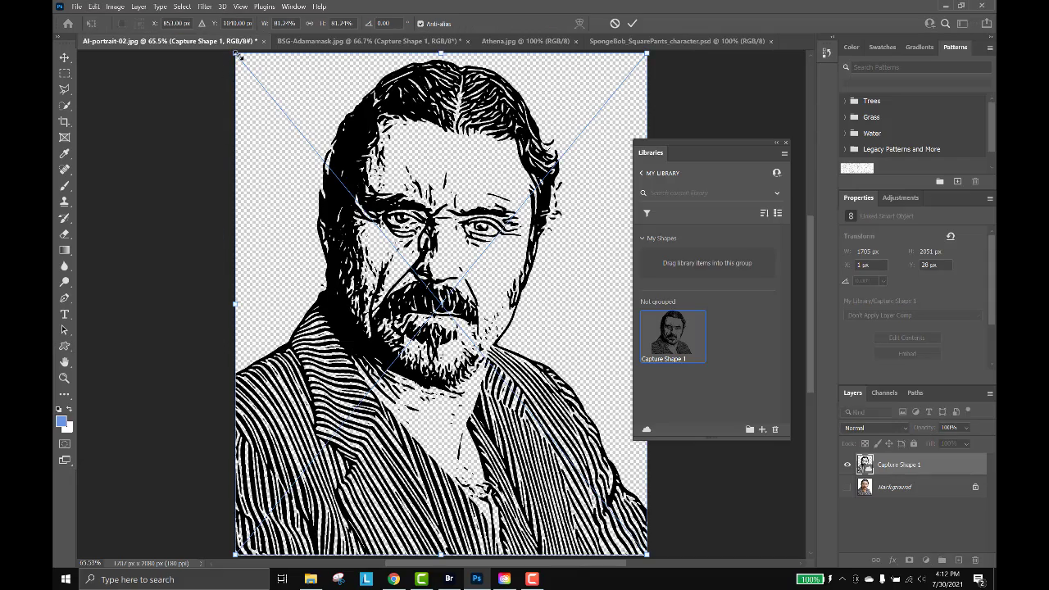
left_click_drag(238, 55, 258, 82)
left_click_drag(442, 328, 420, 321)
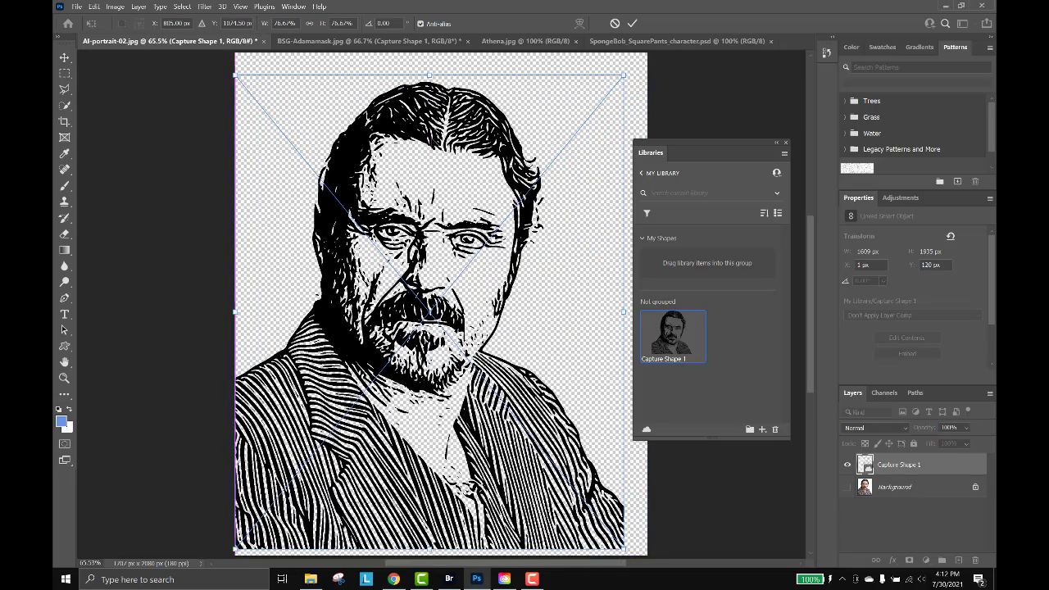
key("Return")
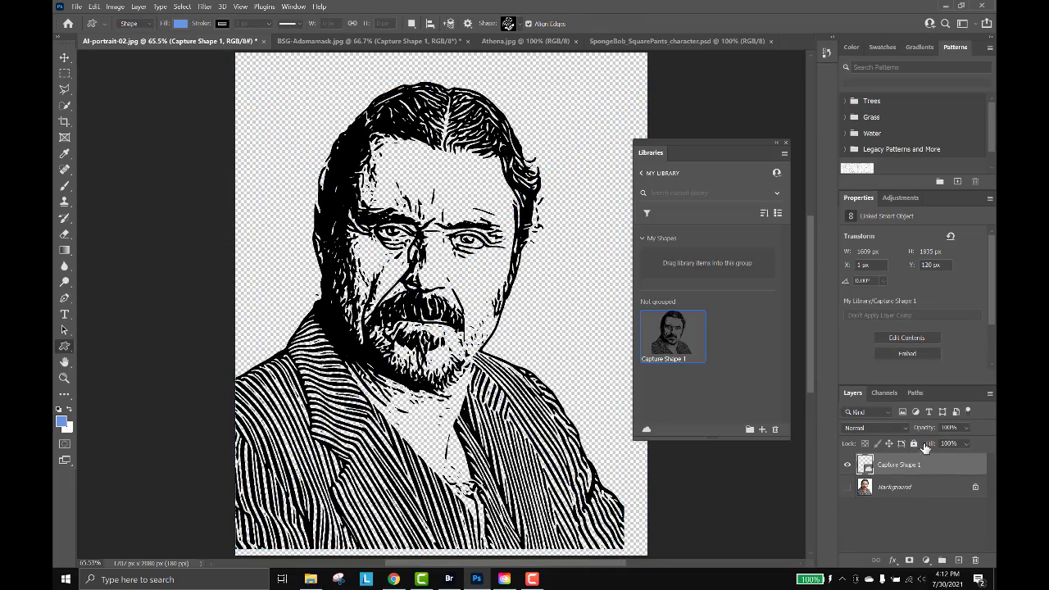
Try the Color Overlay, Gradient Overlay and Pattern Overlay effects on the Capture Shape 1 layer, discarding the layer style changes.
double_click(948, 465)
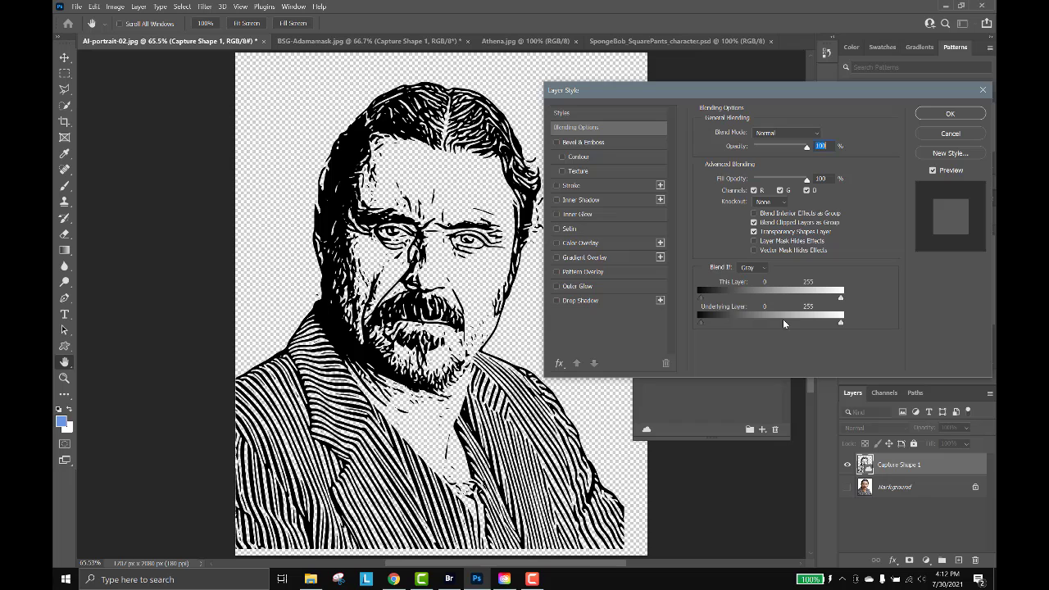
left_click(572, 245)
left_click(557, 243)
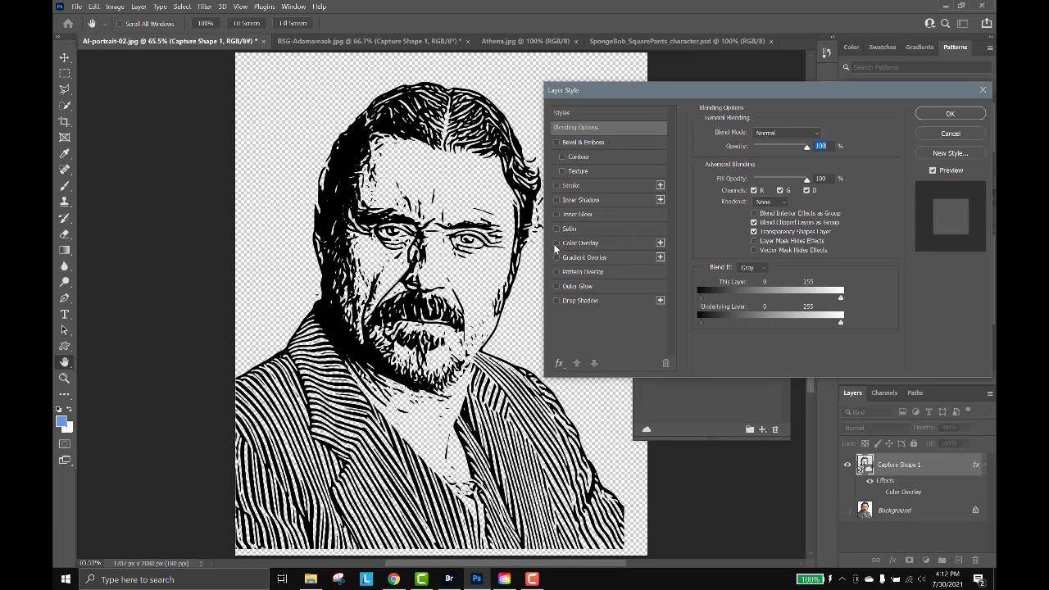
left_click(558, 258)
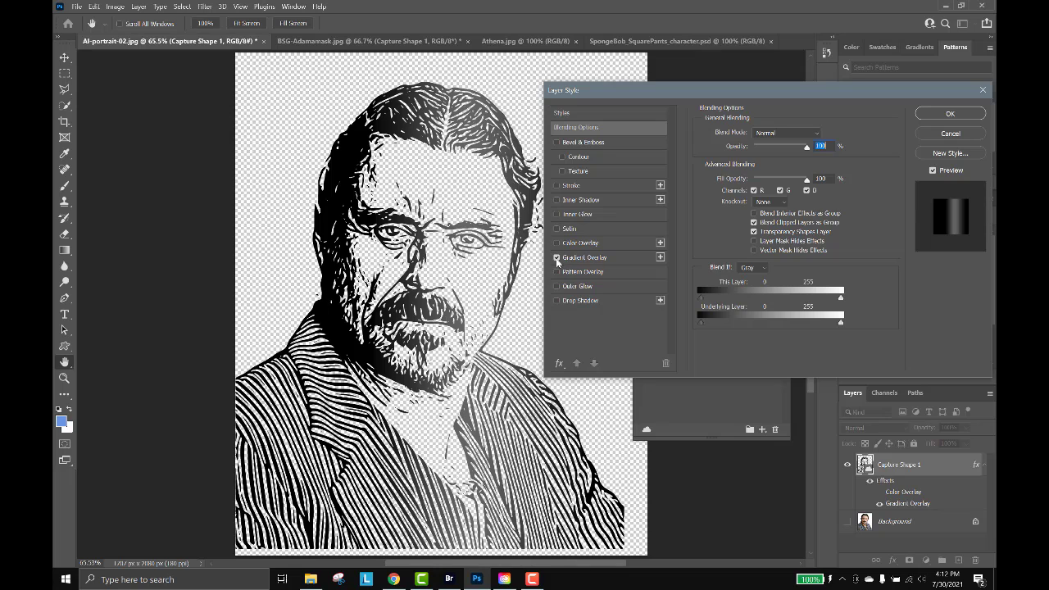
left_click(557, 258)
left_click(558, 272)
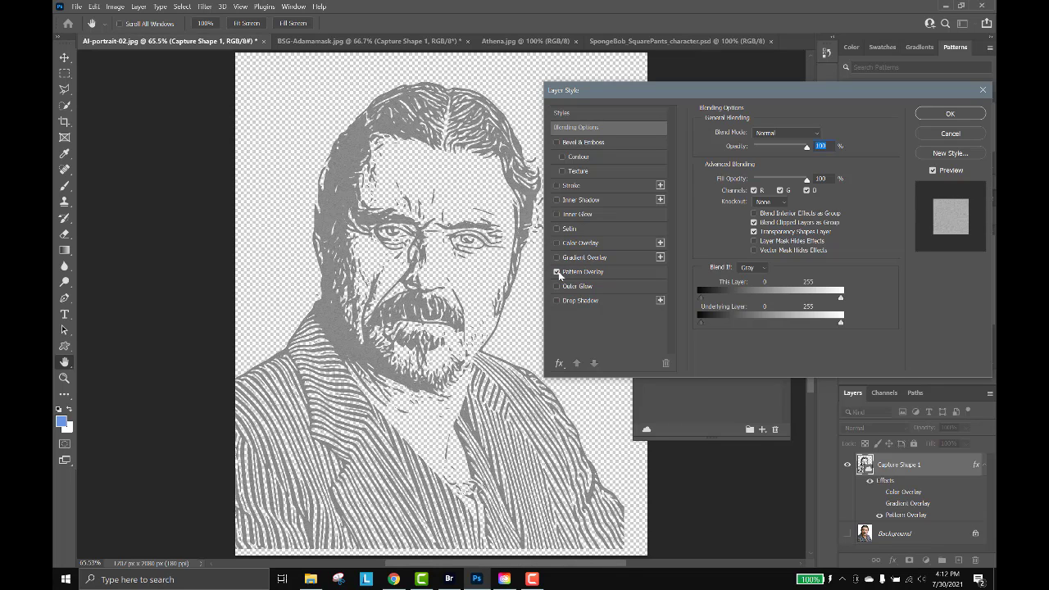
left_click(558, 272)
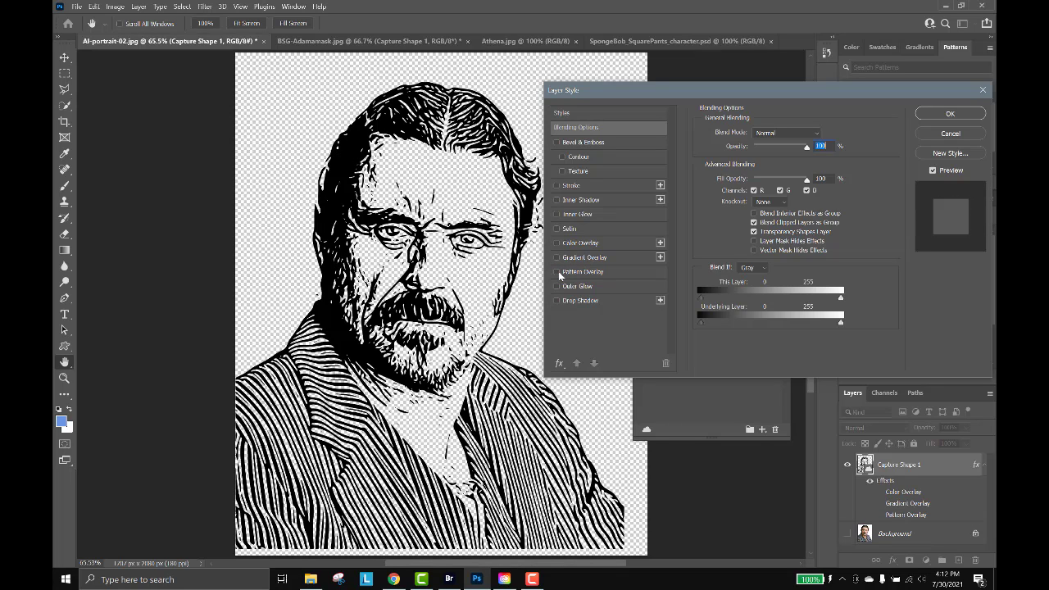
left_click(950, 133)
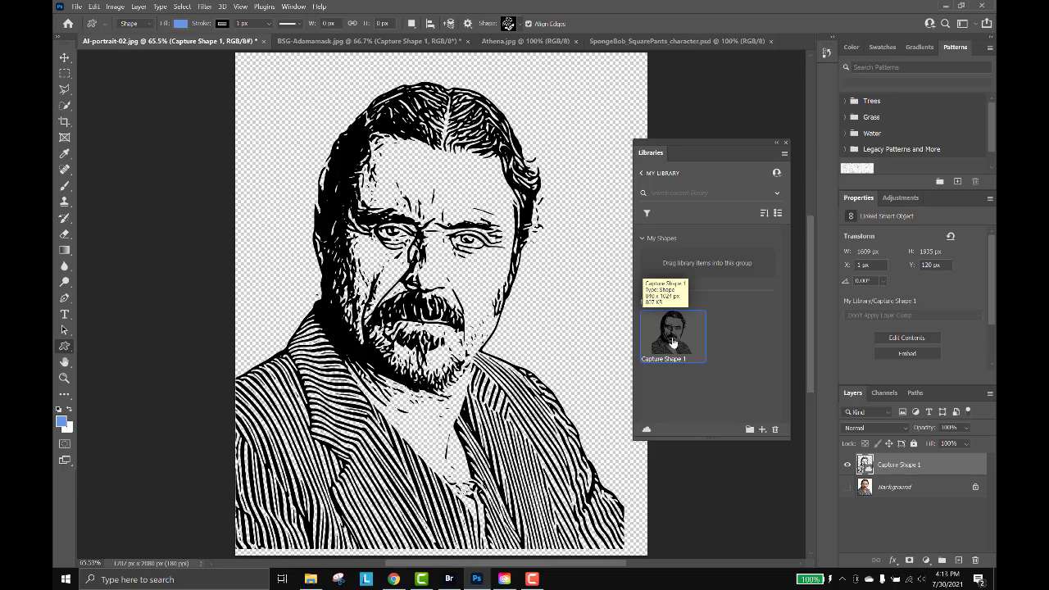
Move the captured shape into the My Shapes group of the library and rename it AI.
left_click_drag(674, 342, 688, 257)
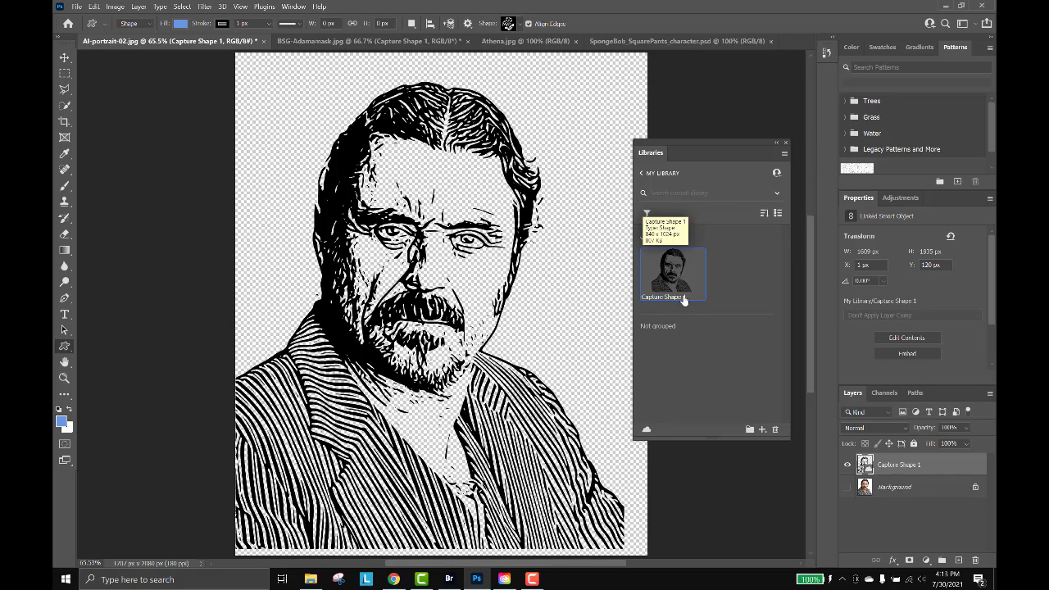
double_click(683, 298)
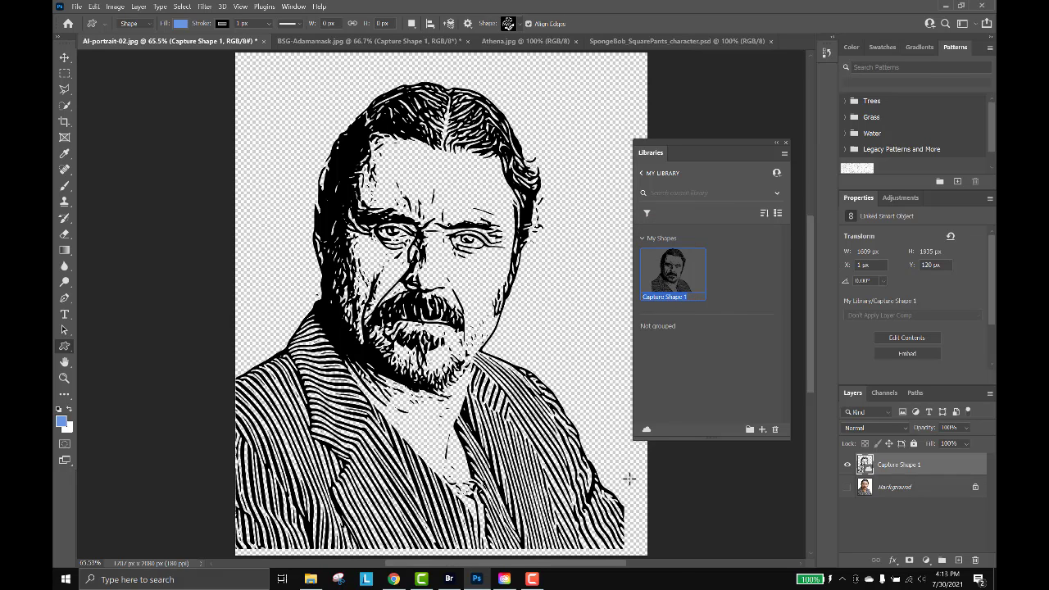
type("AI")
left_click(677, 366)
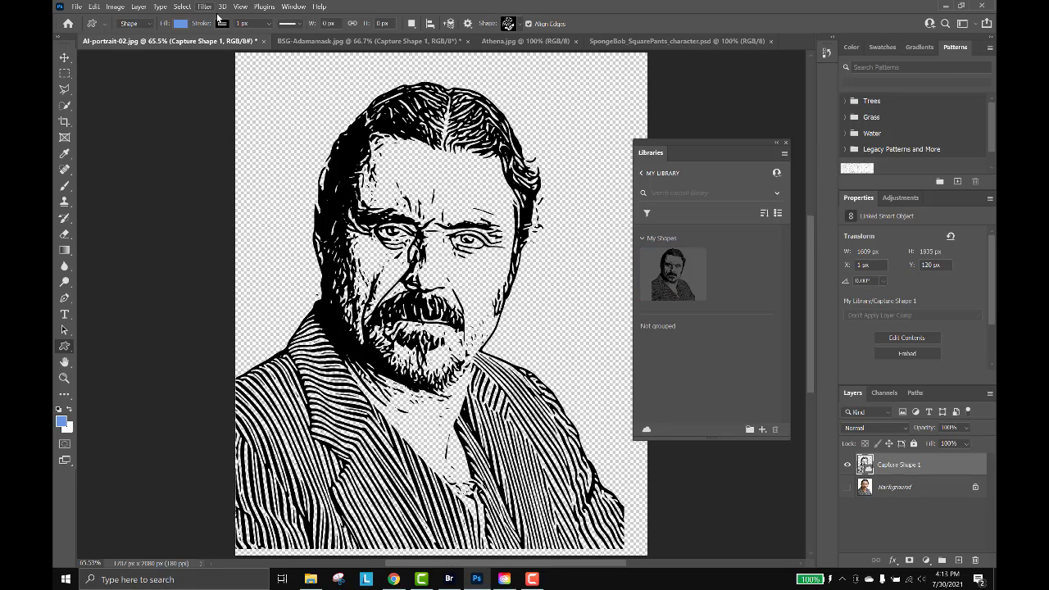
Delete the red Capture Shape 1 layer from BSG-Adamamask.jpg so only the visible Background photo remains.
left_click(300, 41)
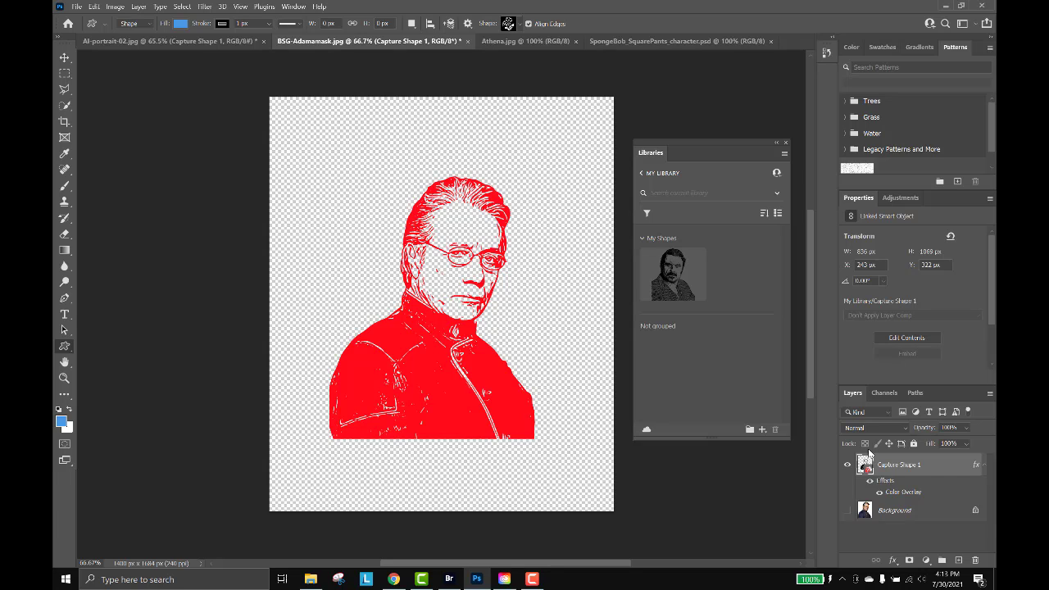
left_click_drag(868, 455, 973, 561)
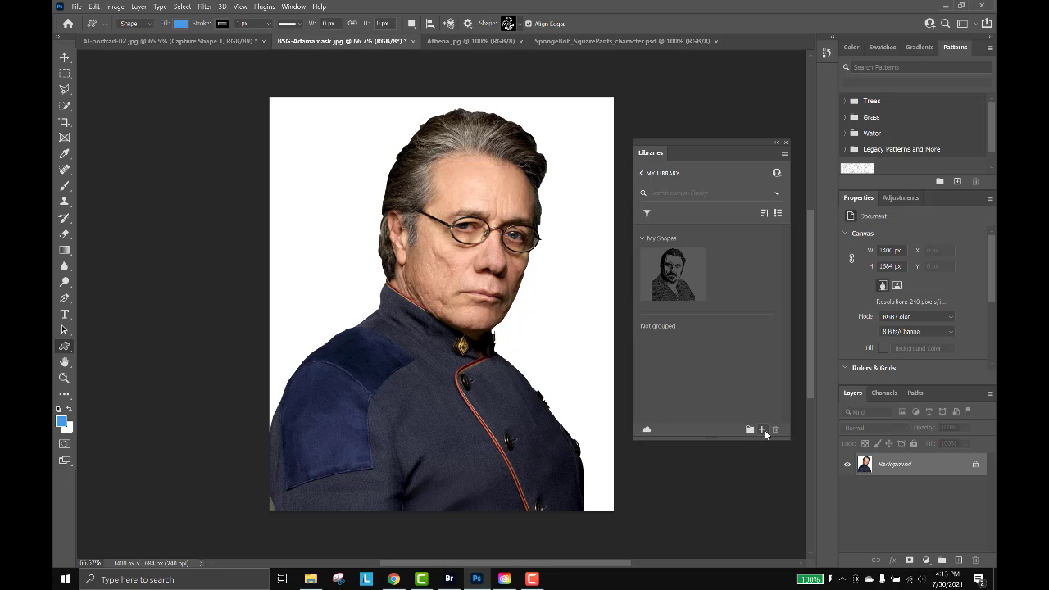
Open Create from Image for BSG-Adamamask.jpg and preview its shape capture.
left_click(764, 430)
left_click(730, 365)
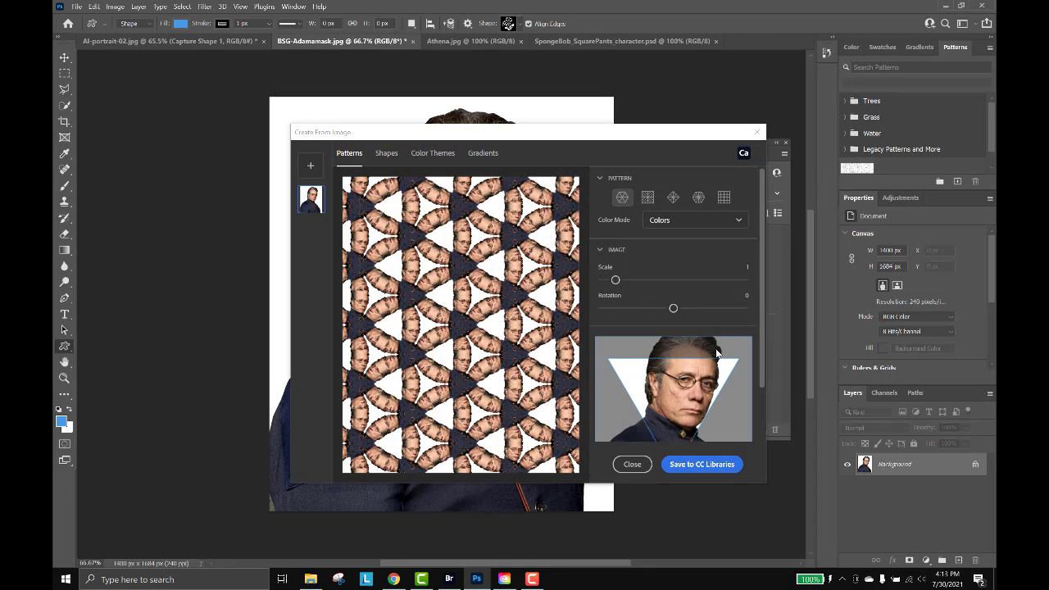
left_click(382, 154)
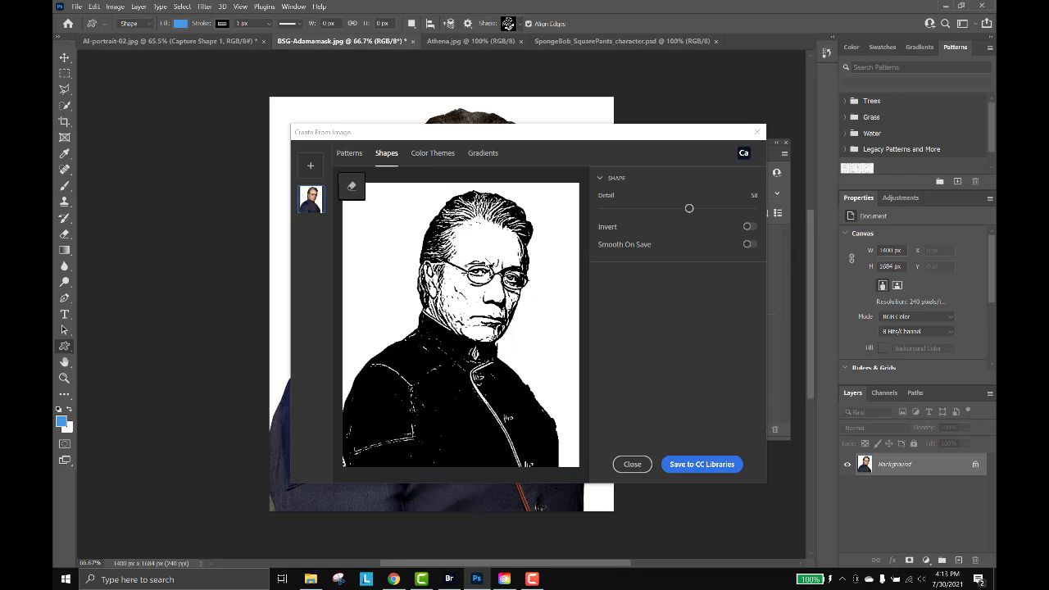
Try a Colorful color theme from the portrait, repositioning its sample points onto the forehead, hair, shoulder fabric and red jacket piping.
left_click(413, 156)
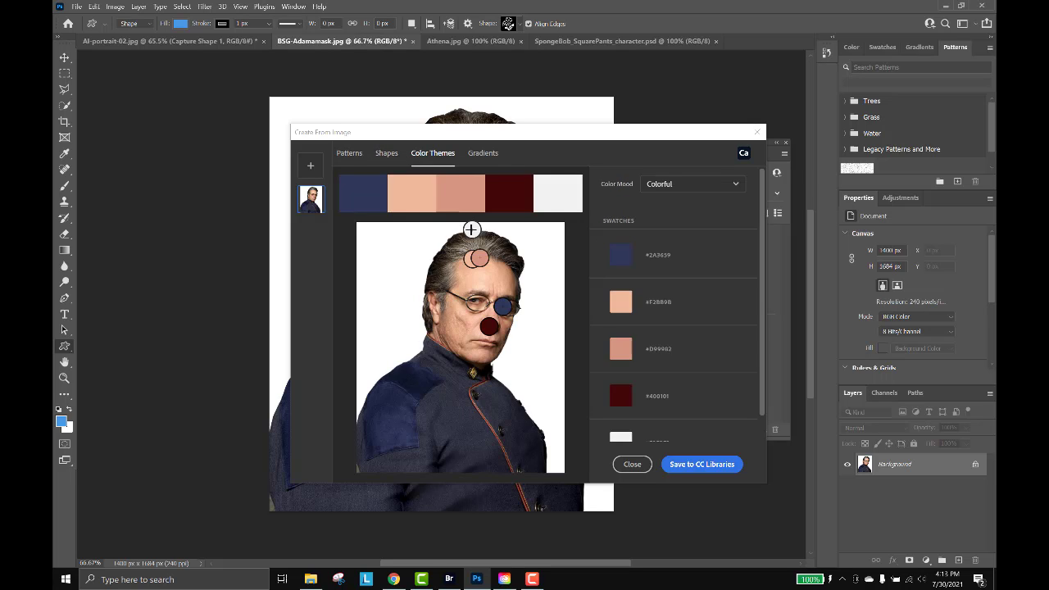
left_click_drag(471, 230, 412, 253)
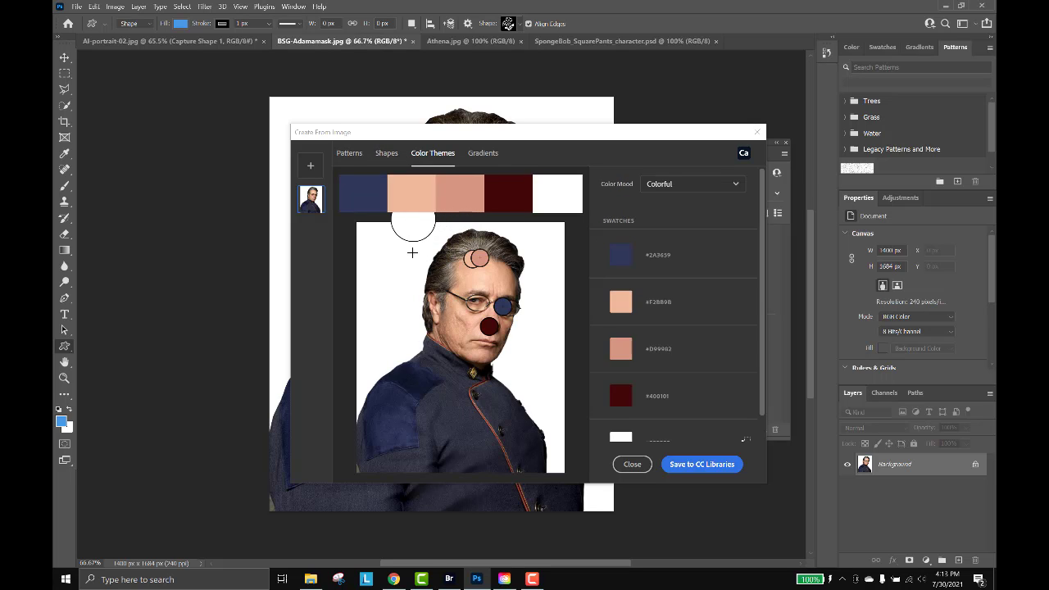
left_click_drag(480, 259, 460, 279)
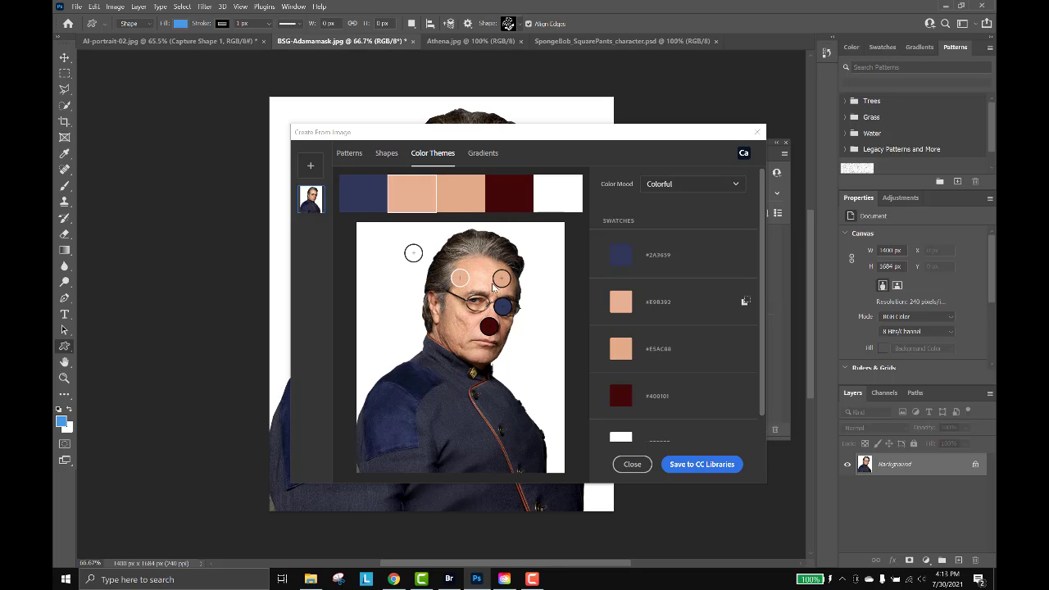
left_click_drag(502, 306, 400, 411)
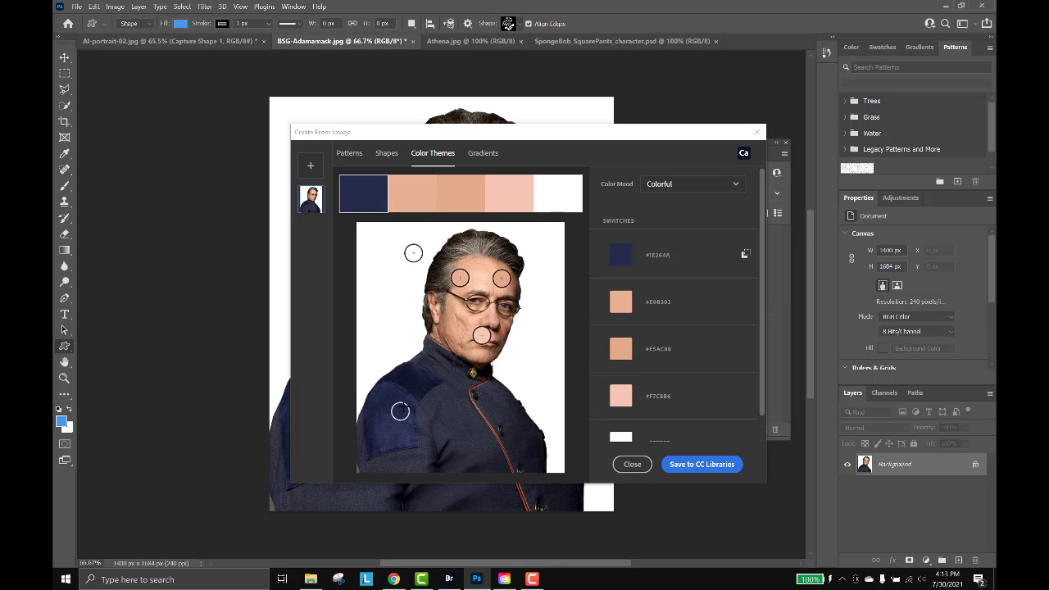
left_click_drag(482, 336, 423, 373)
left_click_drag(500, 278, 485, 420)
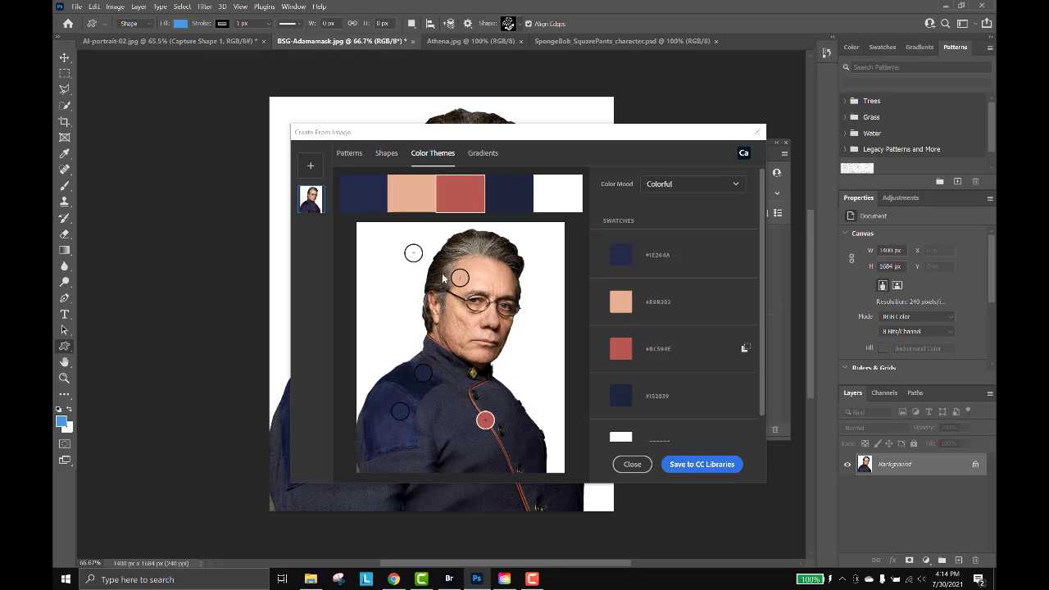
left_click_drag(414, 253, 480, 243)
scroll(672, 402, "down", 1)
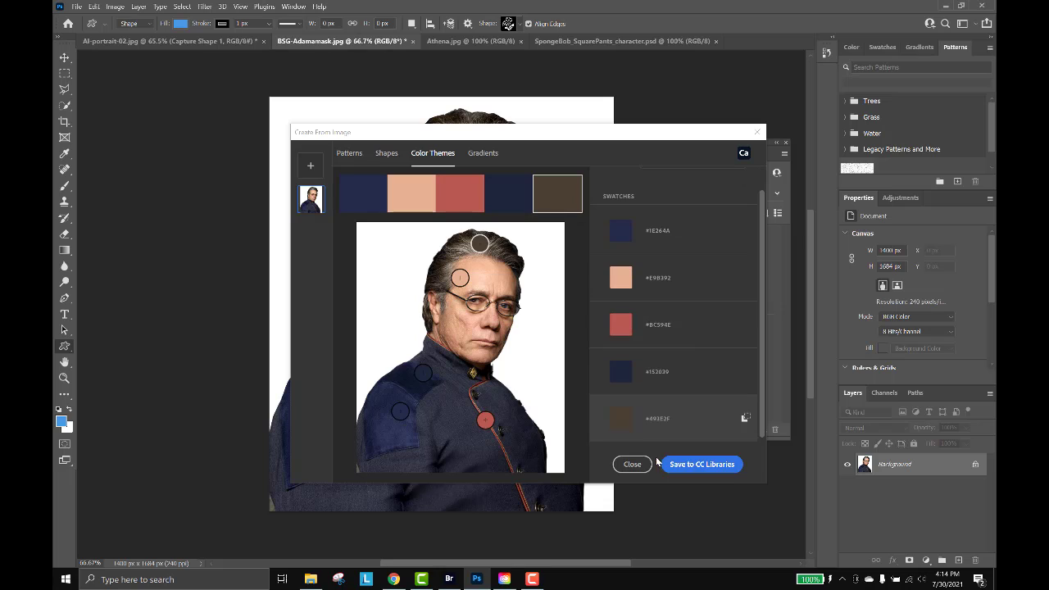
Save the portrait's shape capture to the Creative Cloud library and close Create from Image.
left_click(384, 154)
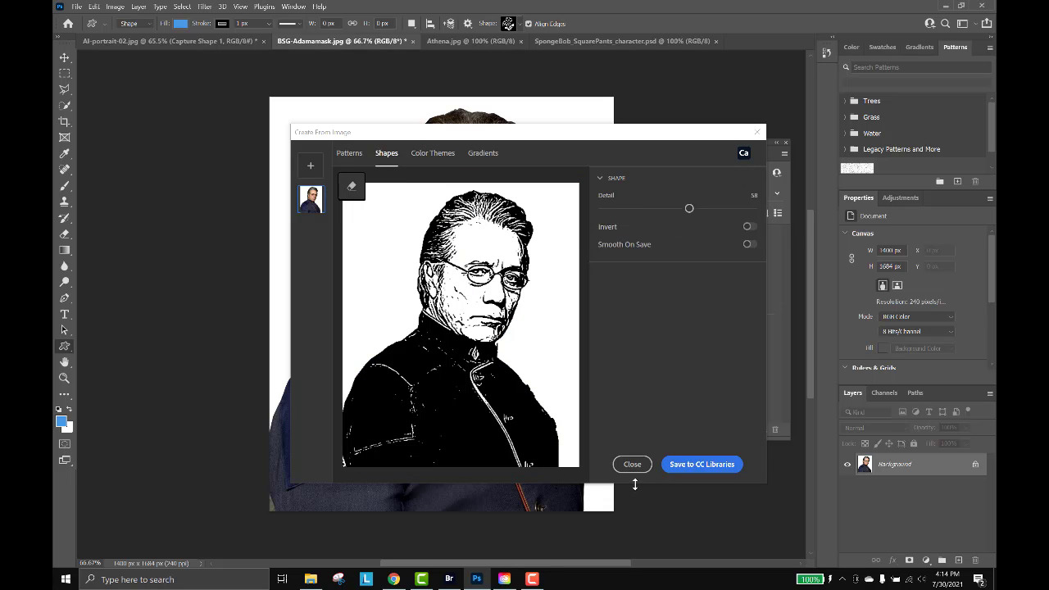
left_click(685, 467)
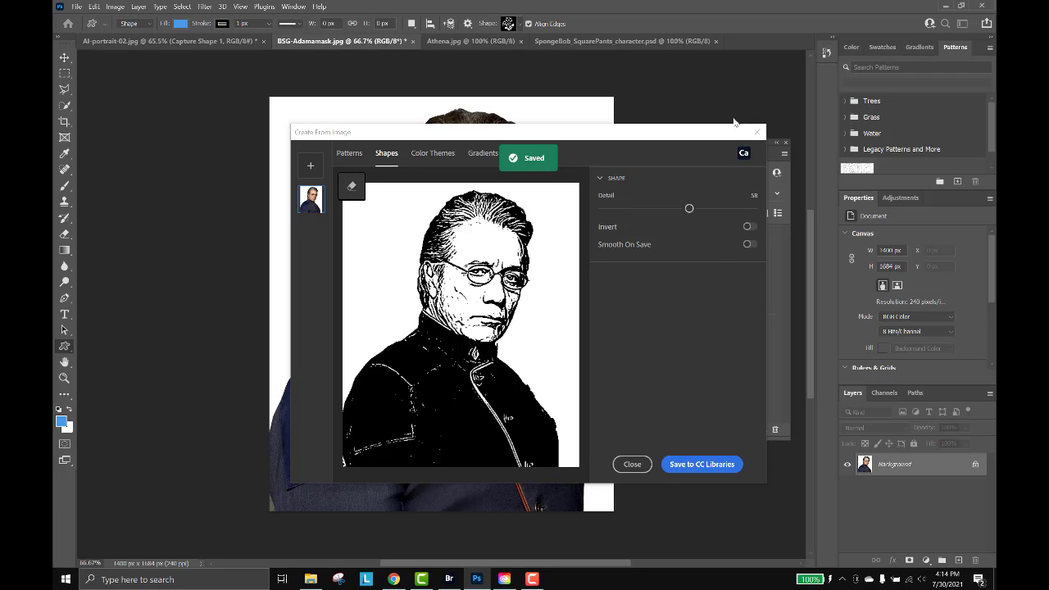
left_click(758, 132)
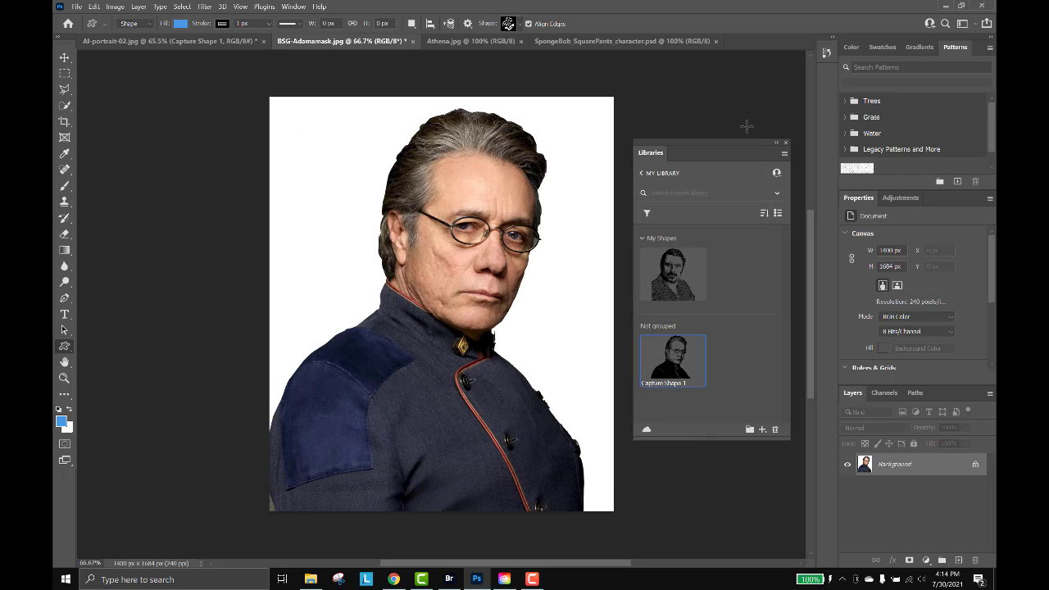
Rename the newly captured shape Adama and move it into the library's My Shapes group.
double_click(664, 383)
type("Adama")
left_click_drag(658, 361, 718, 281)
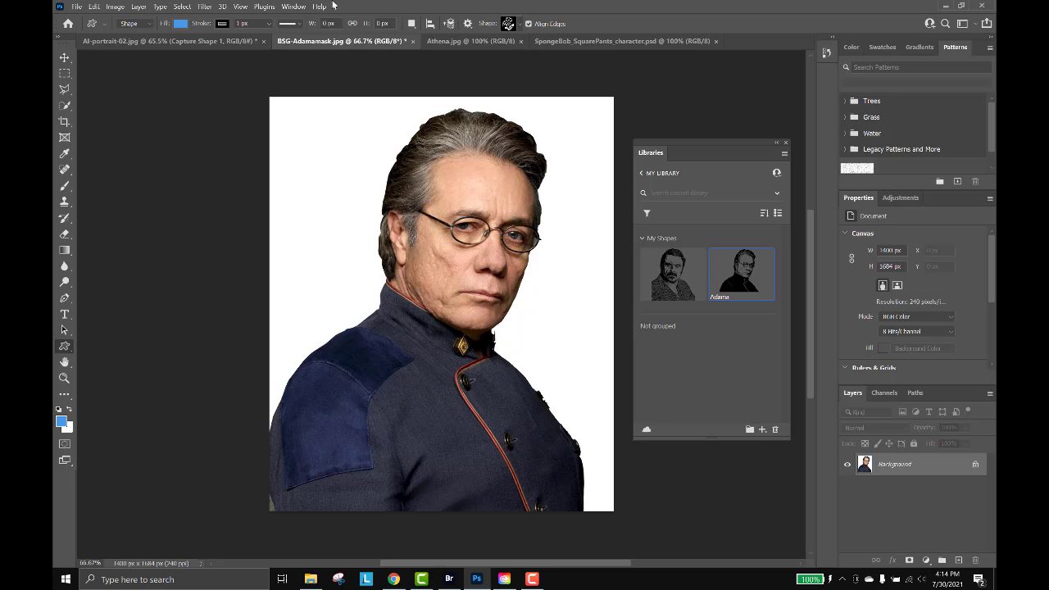
Switch to SpongeBob_SquarePants_character.psd and open Create from Image for it.
left_click(453, 39)
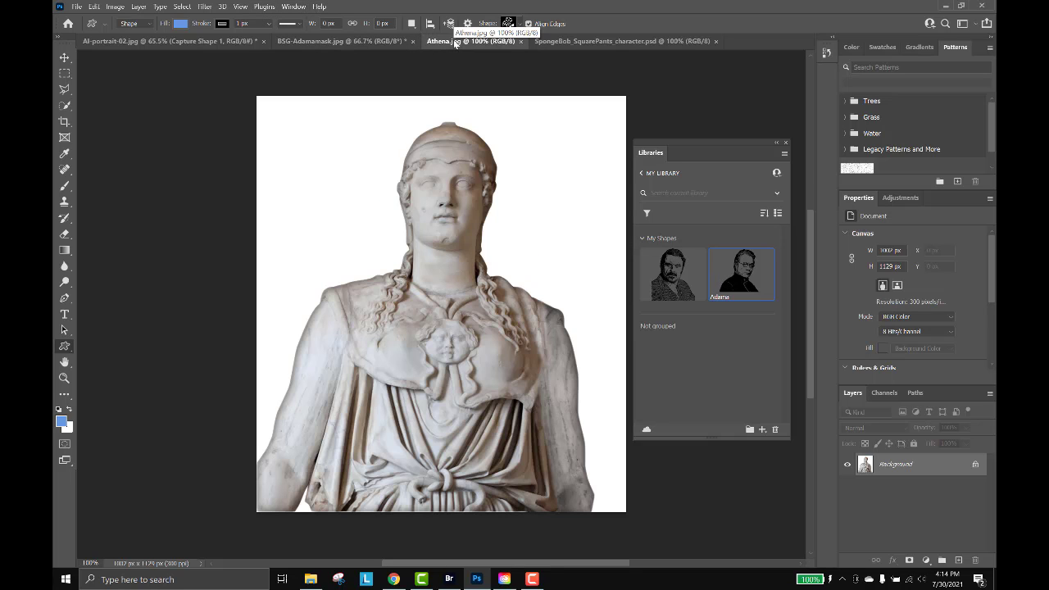
left_click(577, 40)
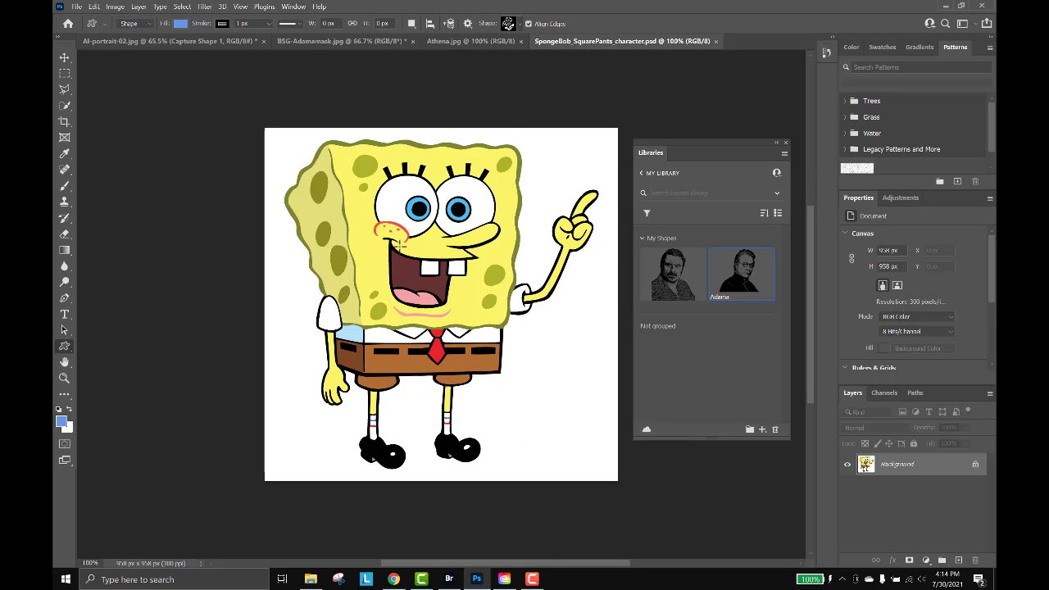
left_click(761, 430)
left_click(719, 368)
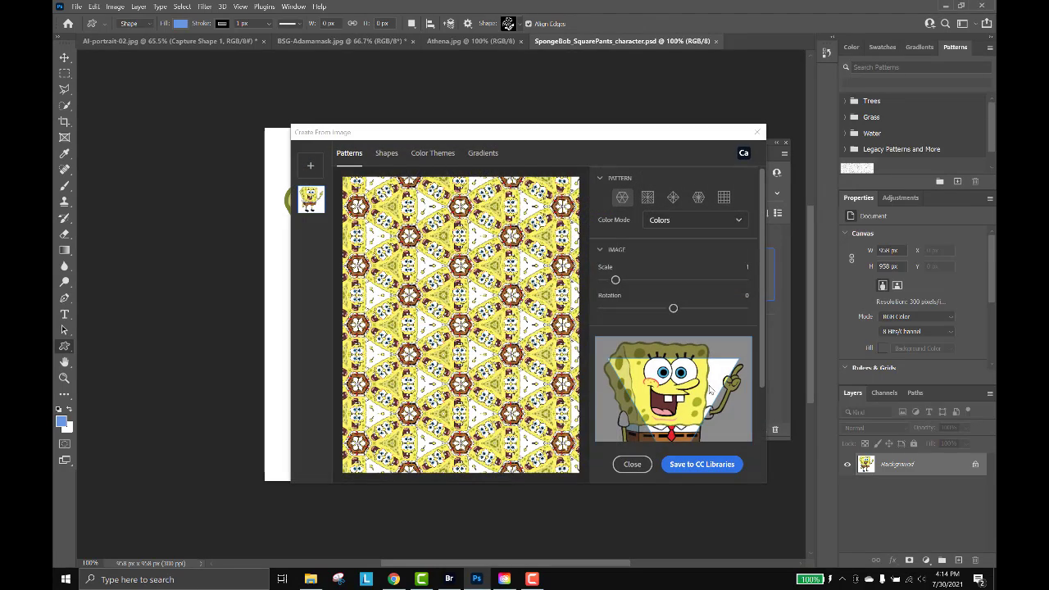
Try a pattern from the SpongeBob image, repositioning the source within the tile and setting its scale to 1.8.
left_click_drag(679, 391, 675, 370)
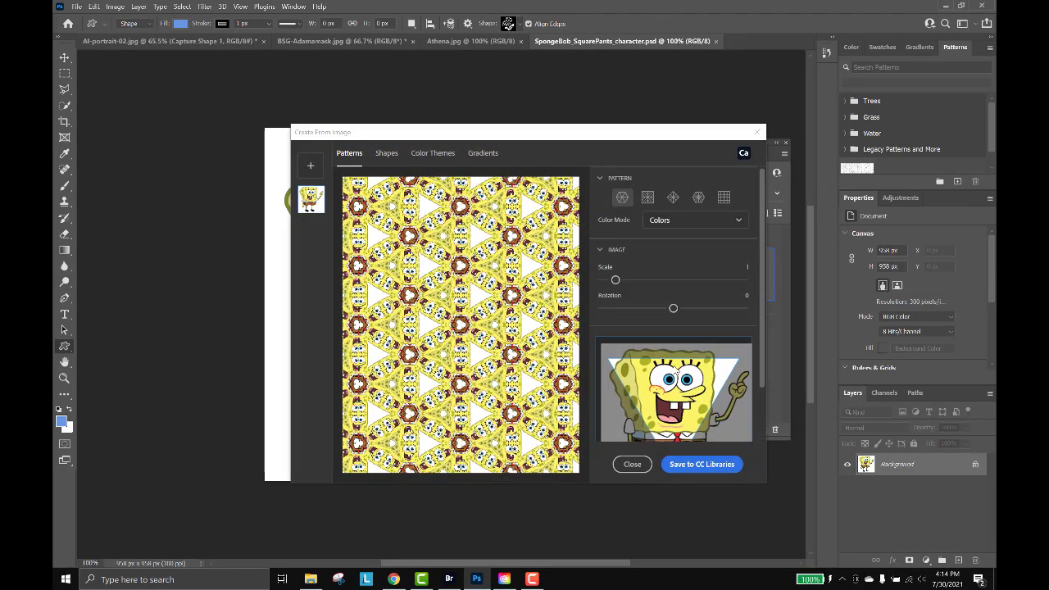
mouse_move(615, 279)
left_mouse_down()
mouse_move(646, 281)
mouse_move(625, 280)
left_mouse_up()
mouse_move(672, 307)
left_mouse_down()
mouse_move(693, 307)
mouse_move(661, 306)
mouse_move(673, 308)
left_mouse_up()
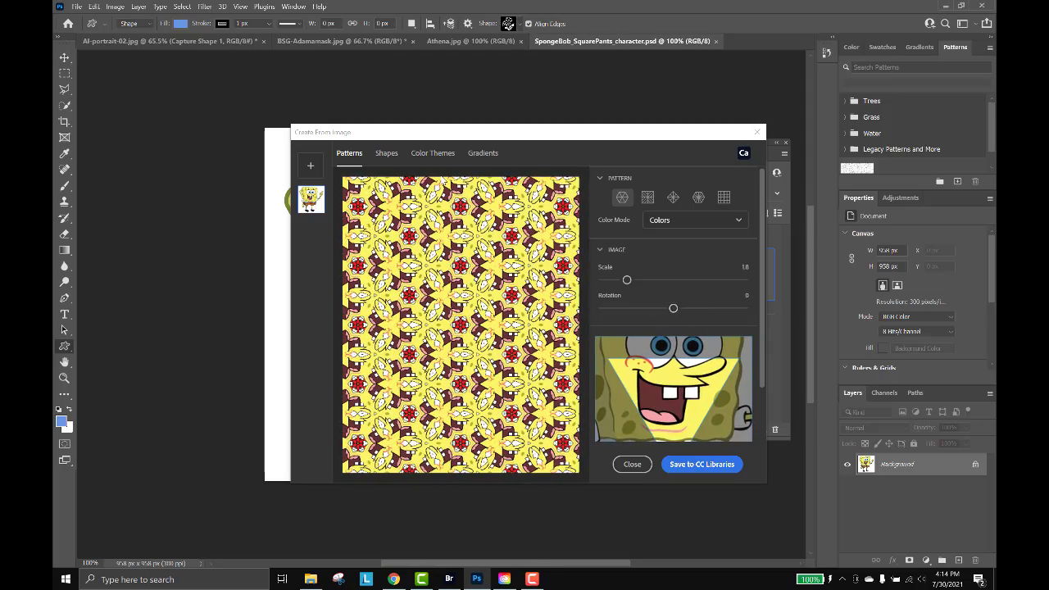
Capture SpongeBob as a shape with Detail 78, save it to the Creative Cloud library and close Create from Image.
left_click(385, 154)
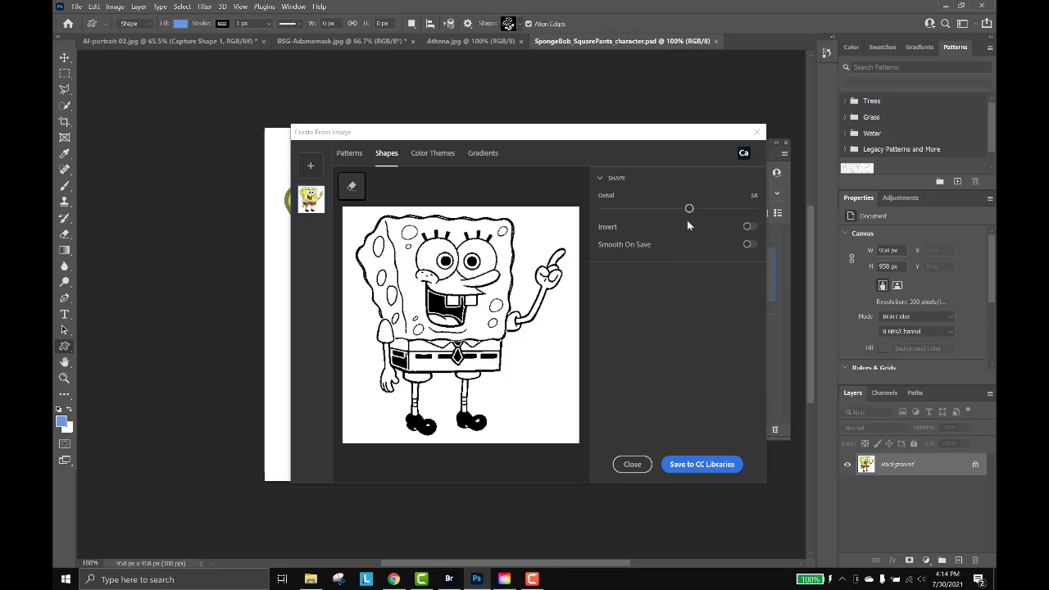
left_click_drag(689, 210, 721, 212)
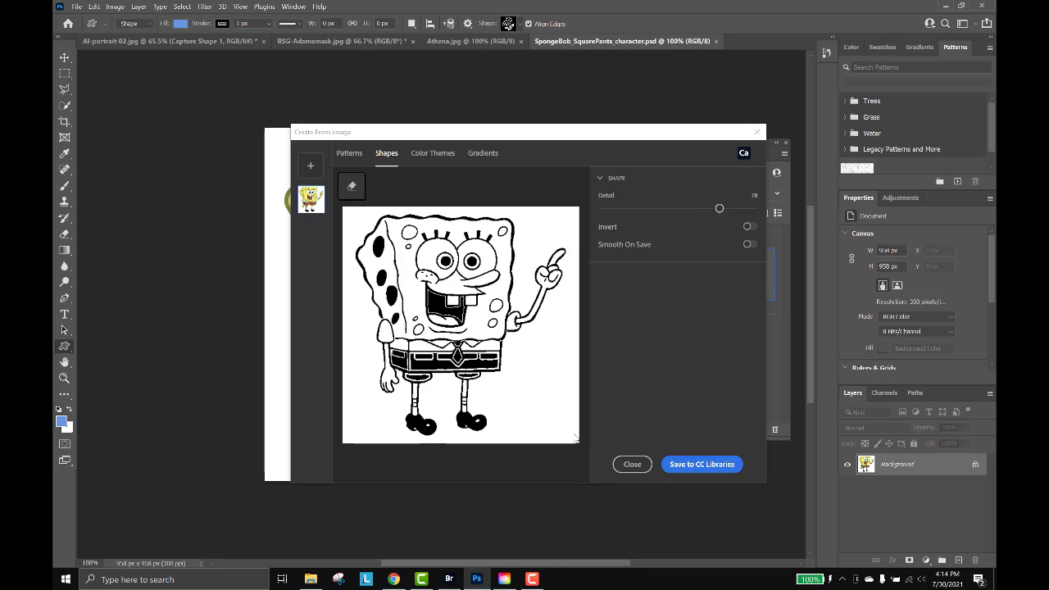
left_click(697, 474)
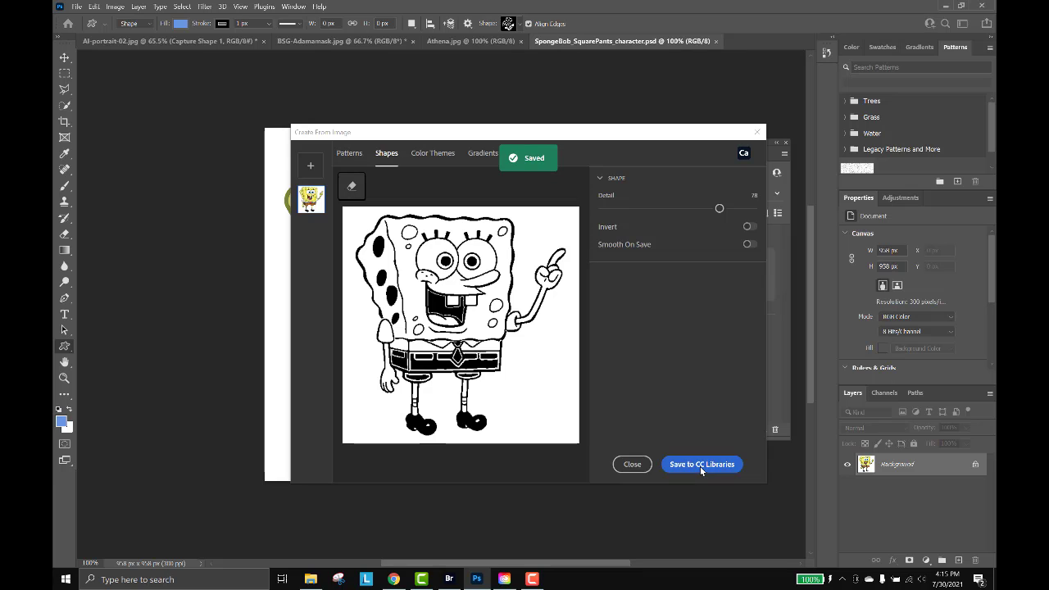
left_click(755, 134)
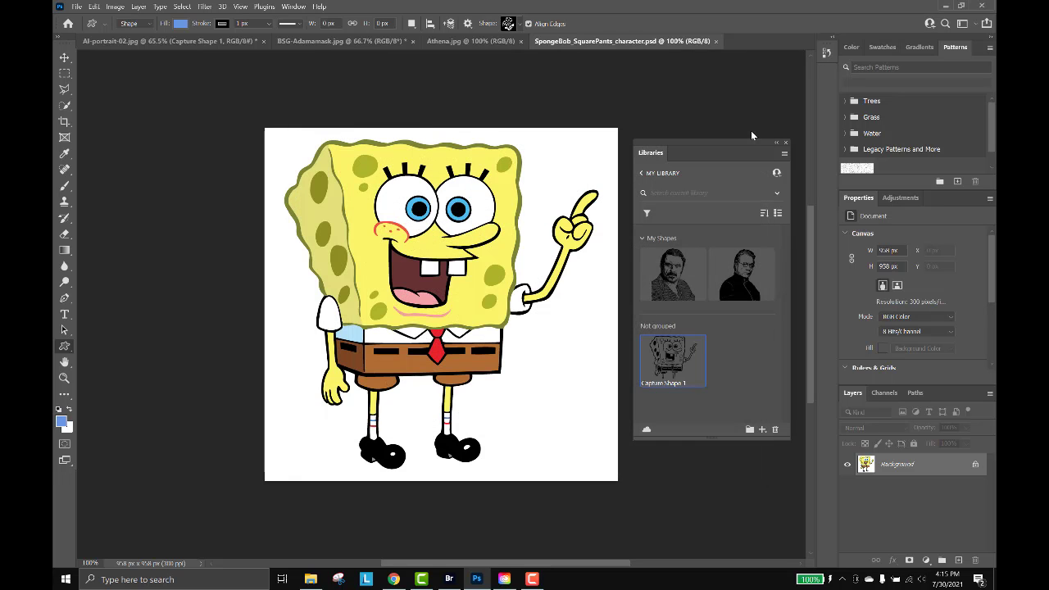
Rename the newly captured shape SpongeBob and move it into the library's My Shapes group.
double_click(668, 383)
type("SpongeBob")
left_click_drag(679, 366, 723, 292)
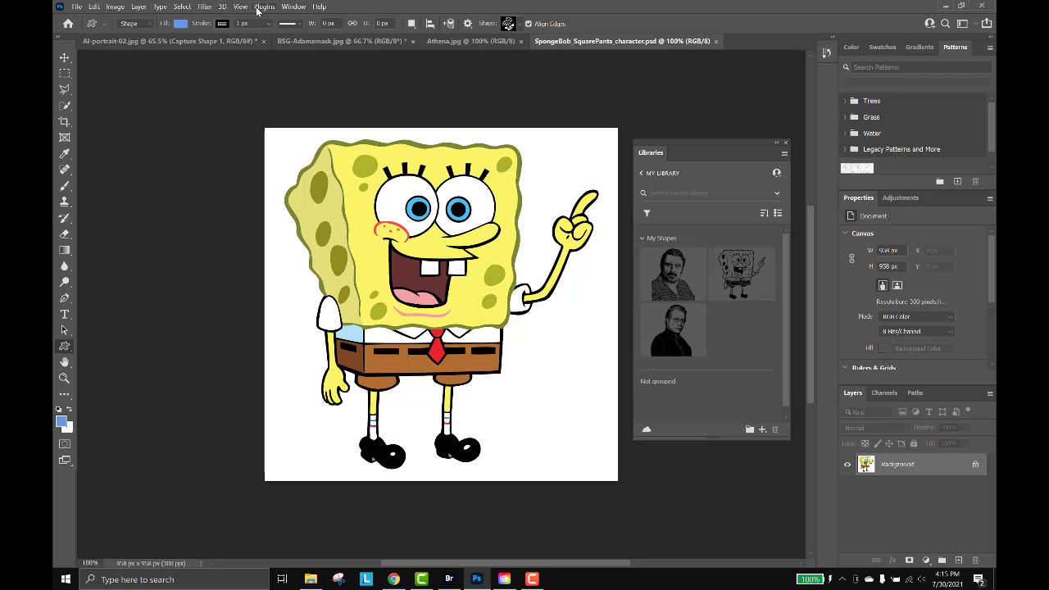
With the Custom Shape Tool active, delete the My Shapes group and its shapes from the custom shape picker.
right_click(66, 349)
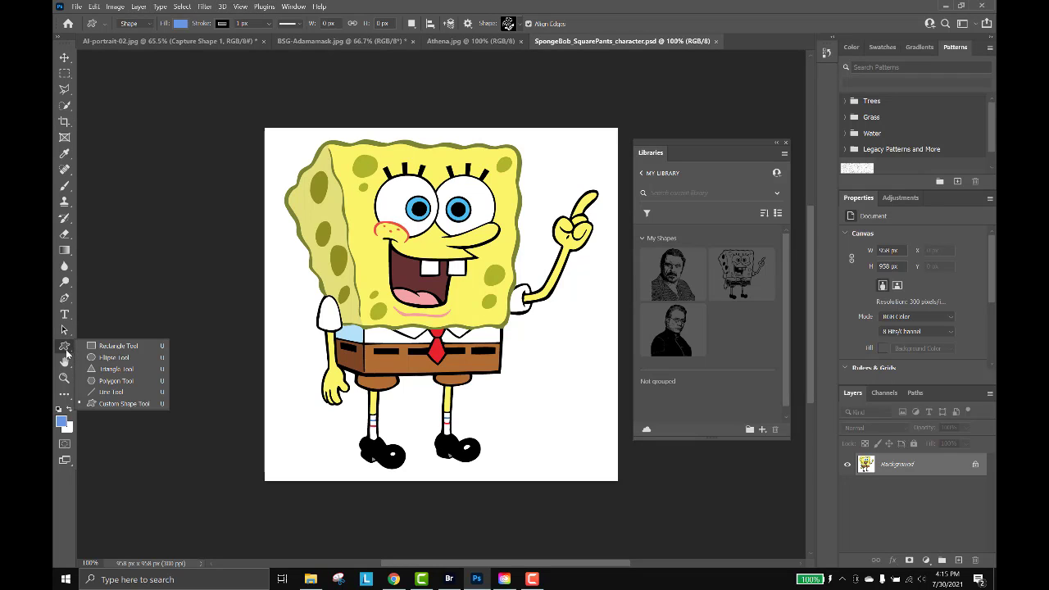
left_click(119, 405)
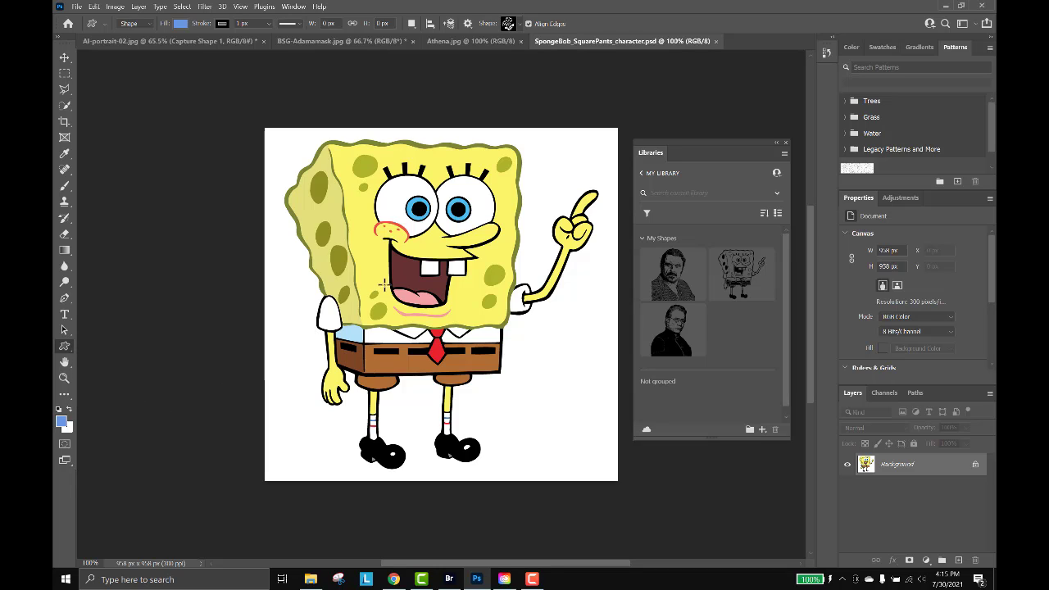
left_click(518, 23)
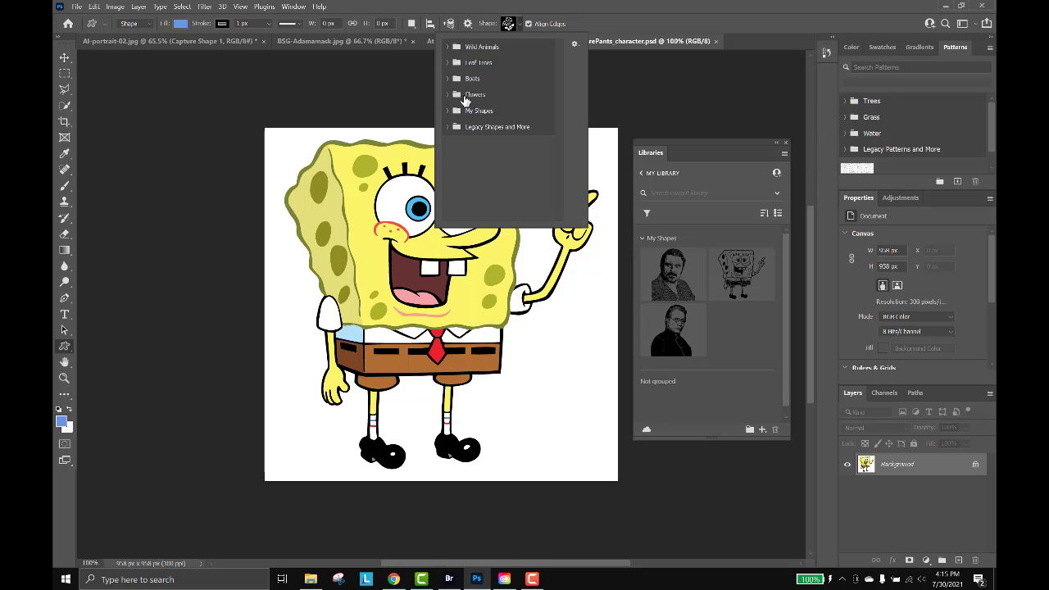
right_click(465, 112)
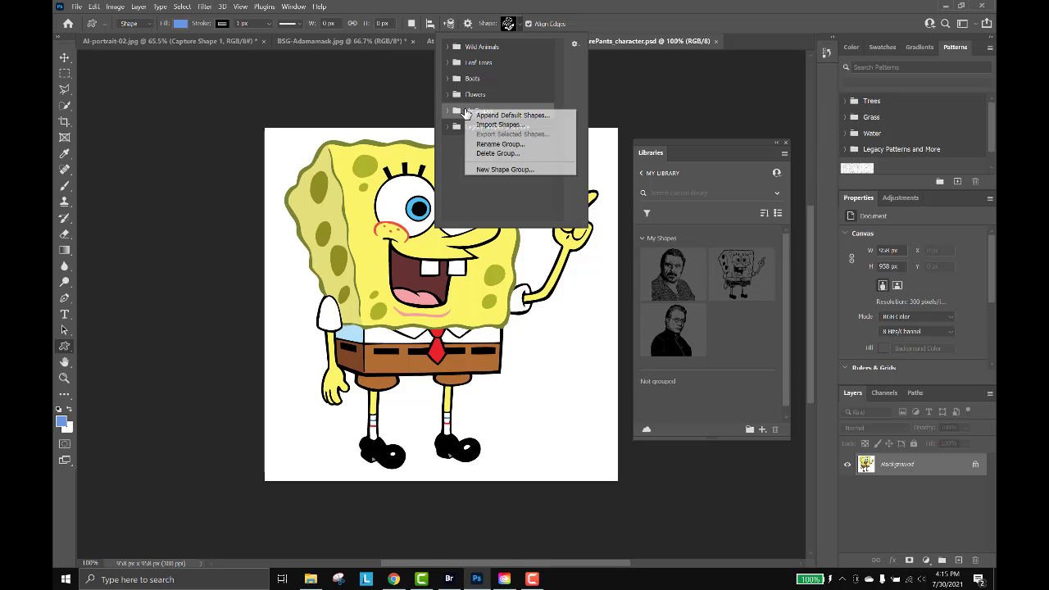
left_click(506, 154)
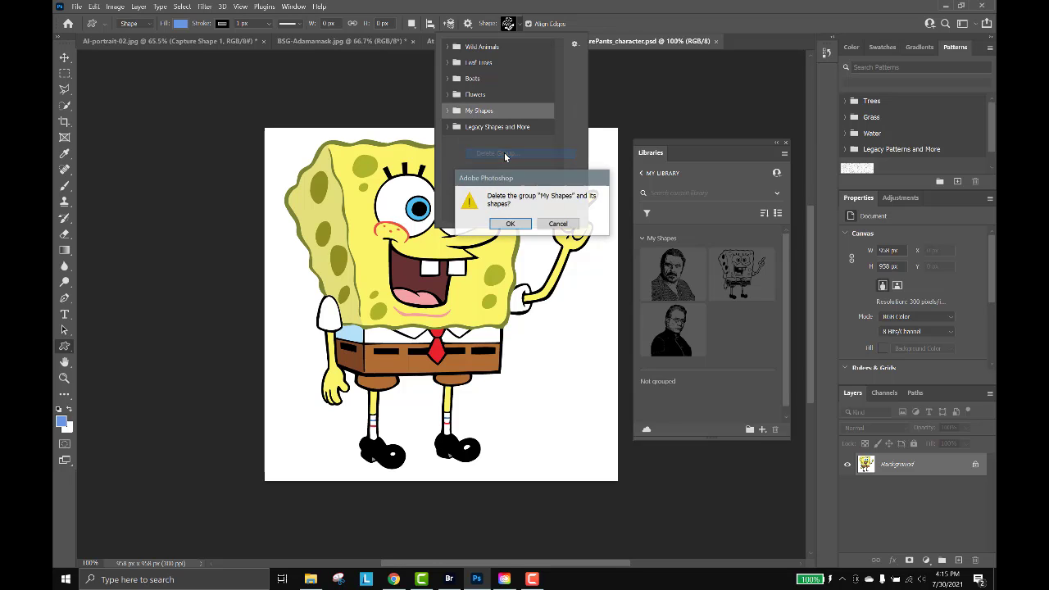
left_click(512, 223)
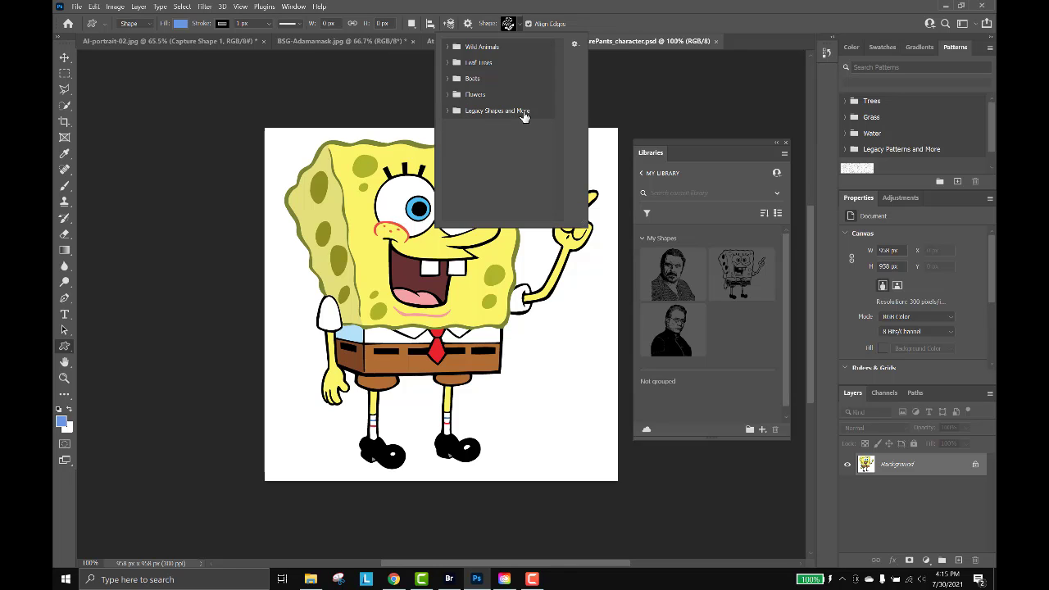
Check the Custom Shapes presets folder for importable CSH files, then cancel the import.
left_click(574, 44)
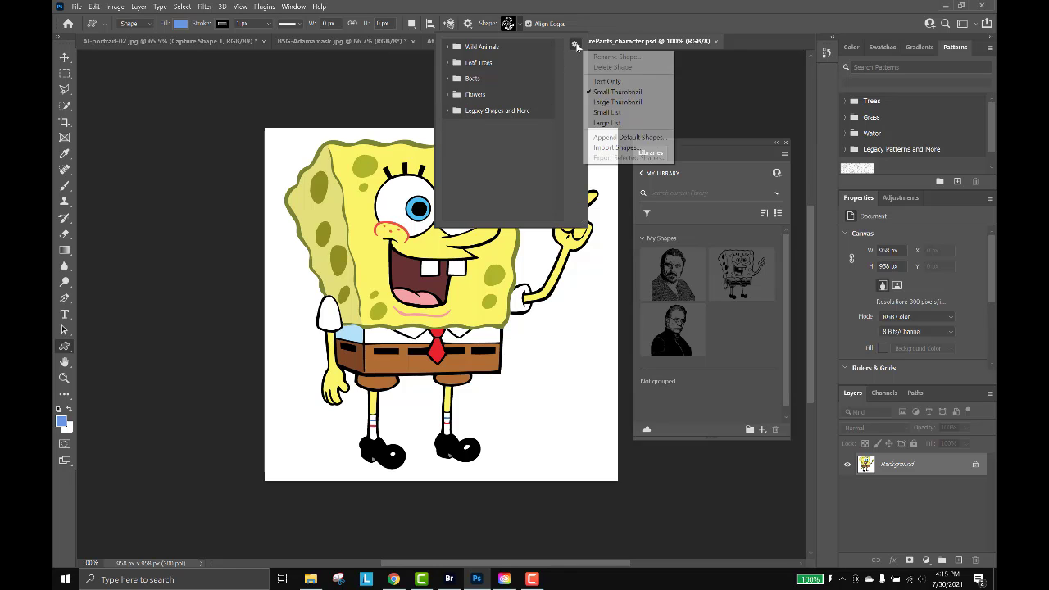
left_click(599, 147)
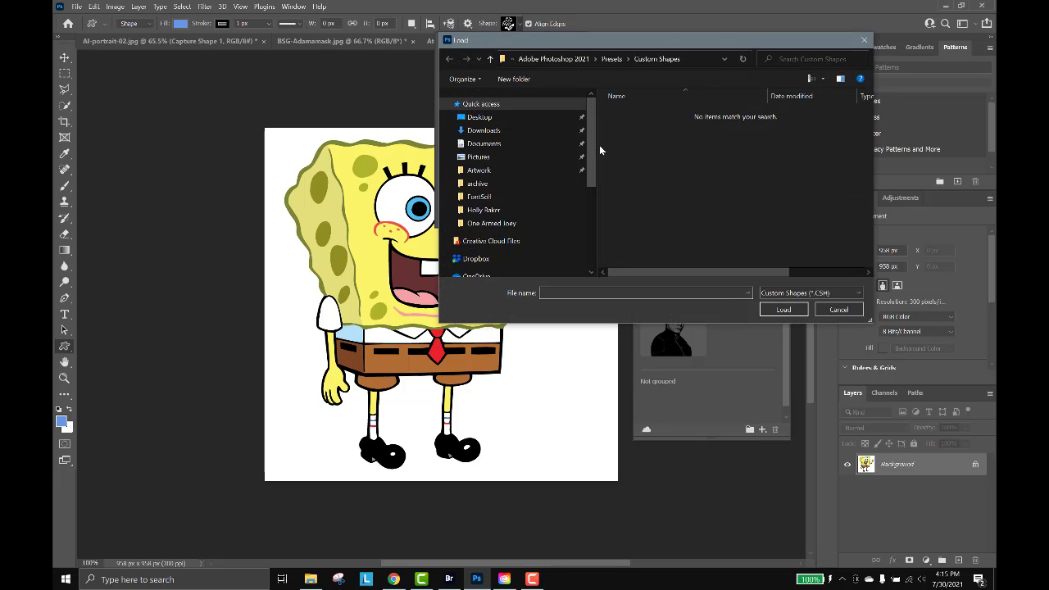
left_click(838, 309)
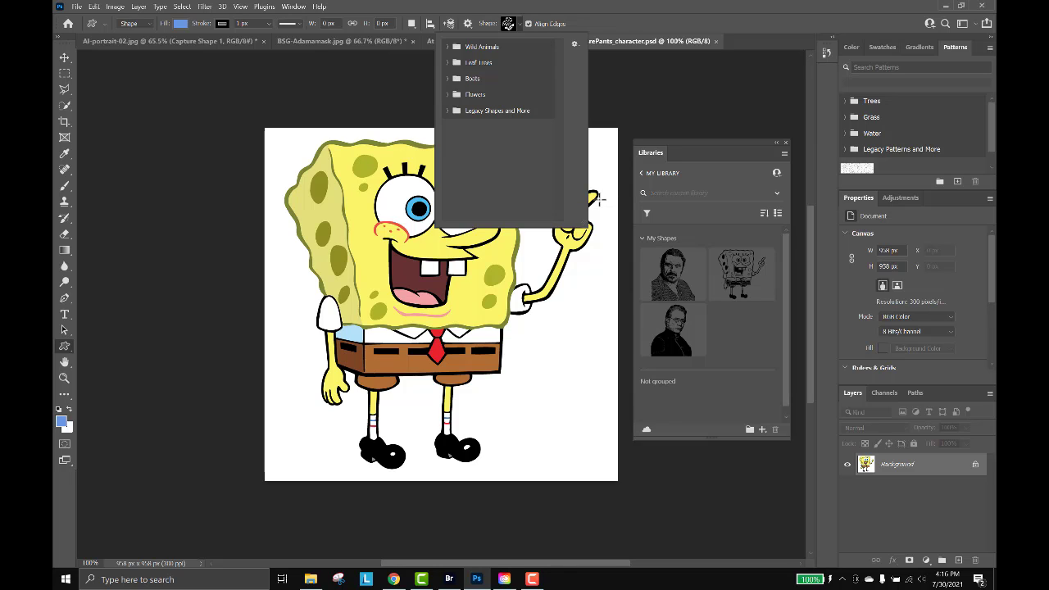
Examine the 2019 Shapes and All Legacy Default Shapes groups in Legacy Shapes and More, and the Custom Shape Tool's path options.
left_click(447, 111)
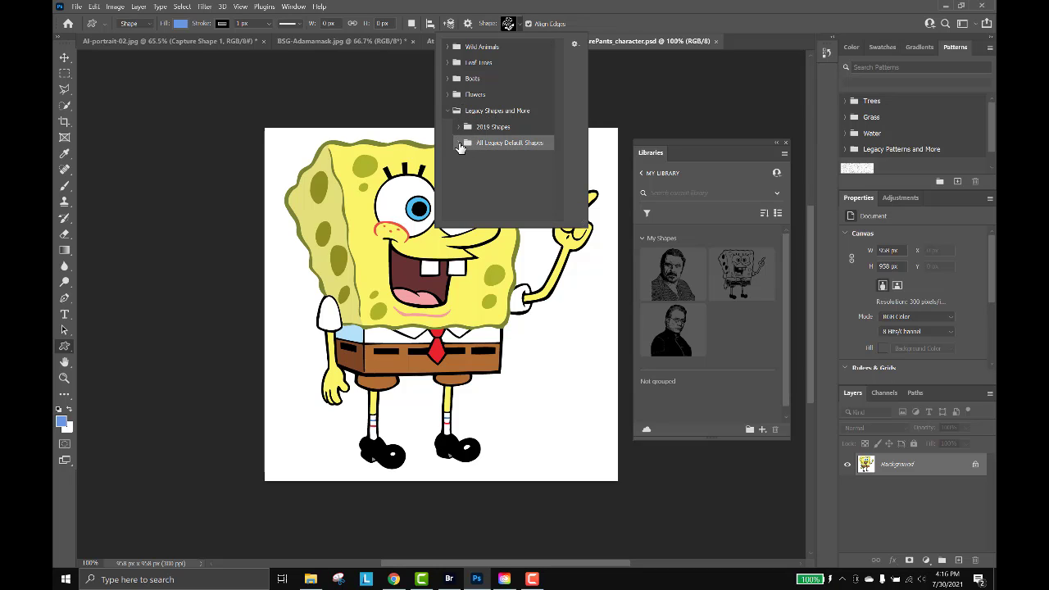
left_click(457, 143)
left_click(458, 143)
left_click(457, 128)
left_click(457, 128)
left_click(468, 24)
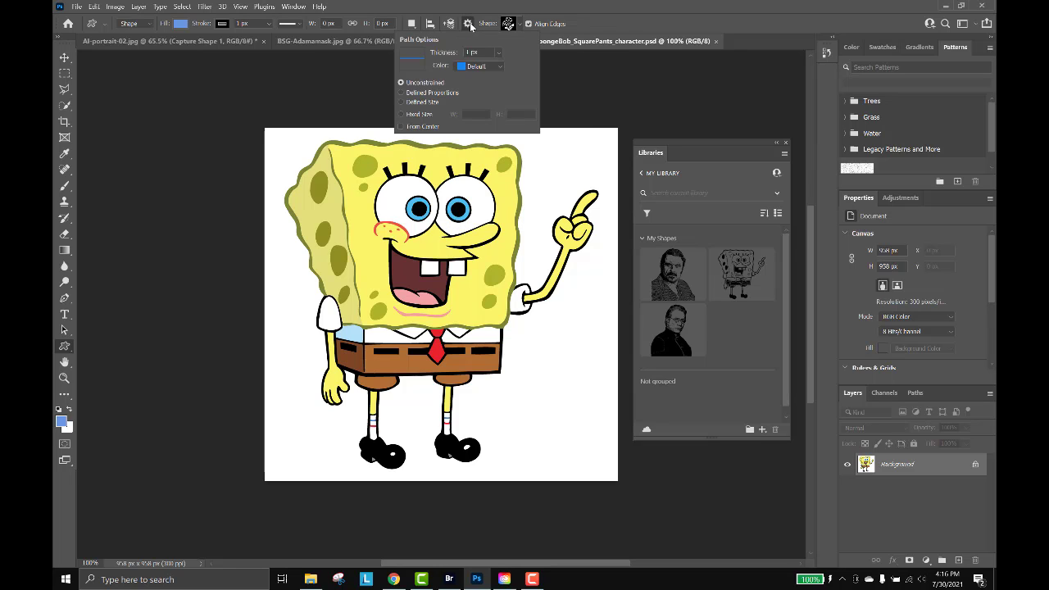
left_click(469, 24)
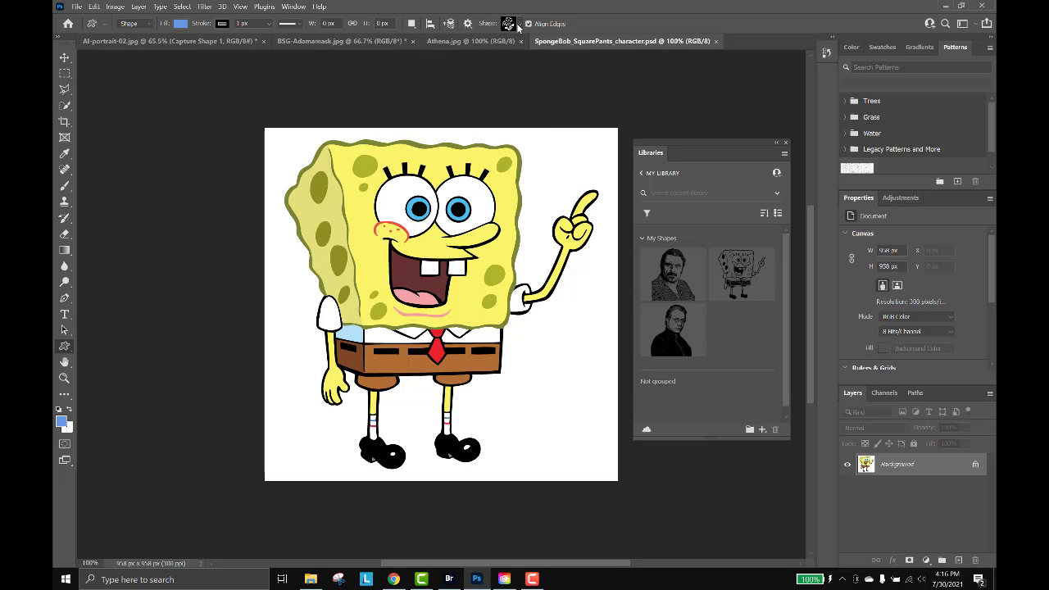
left_click(517, 27)
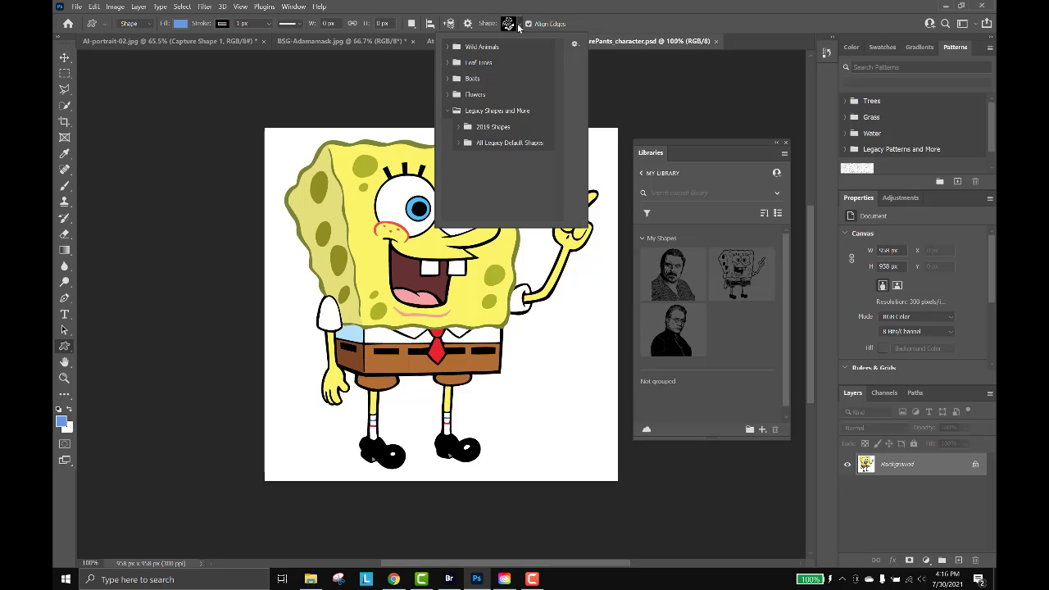
Show the Shapes panel over the canvas to examine its groups and its append, import and legacy shape options, and close it.
left_click(290, 8)
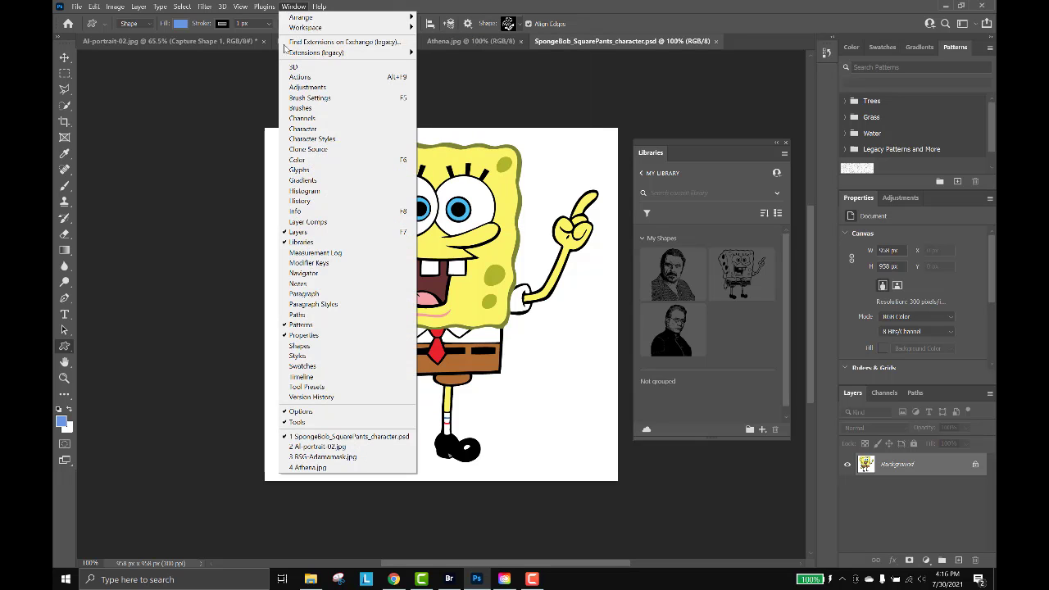
left_click(311, 348)
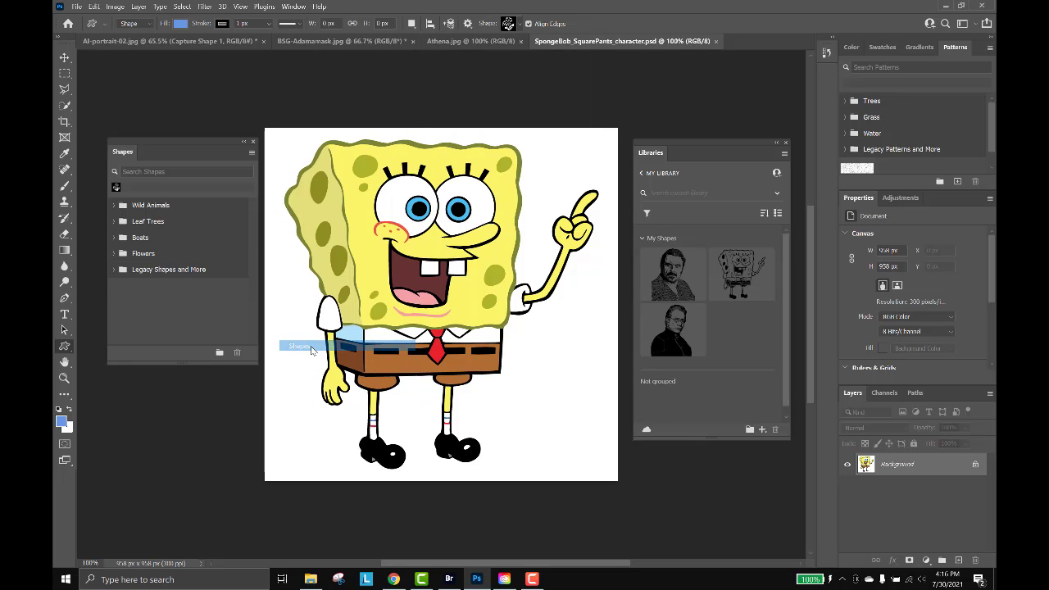
left_click_drag(161, 141, 462, 73)
left_click(293, 6)
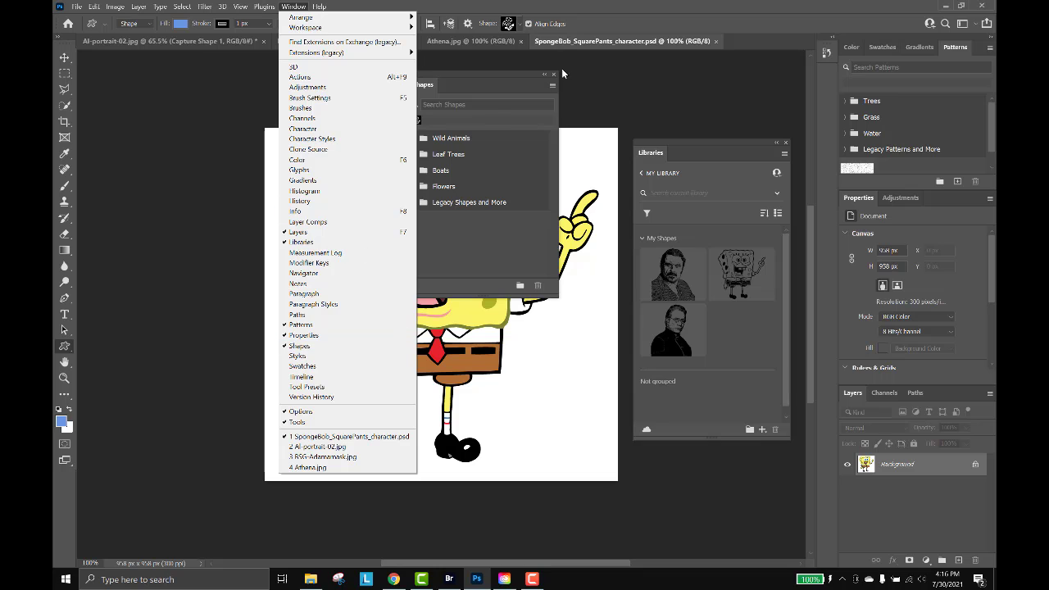
left_click(519, 83)
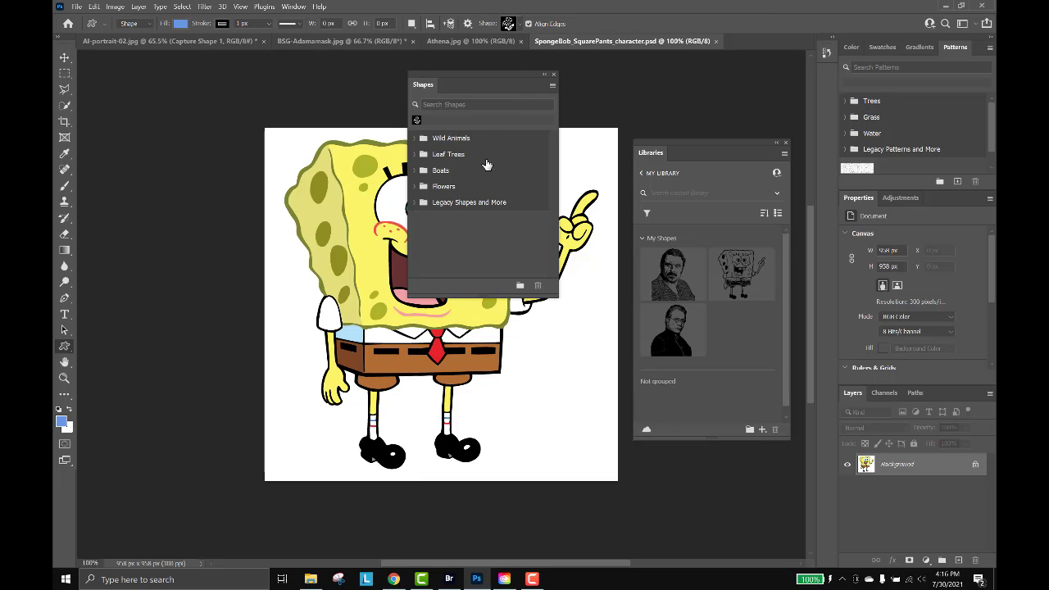
left_click(553, 86)
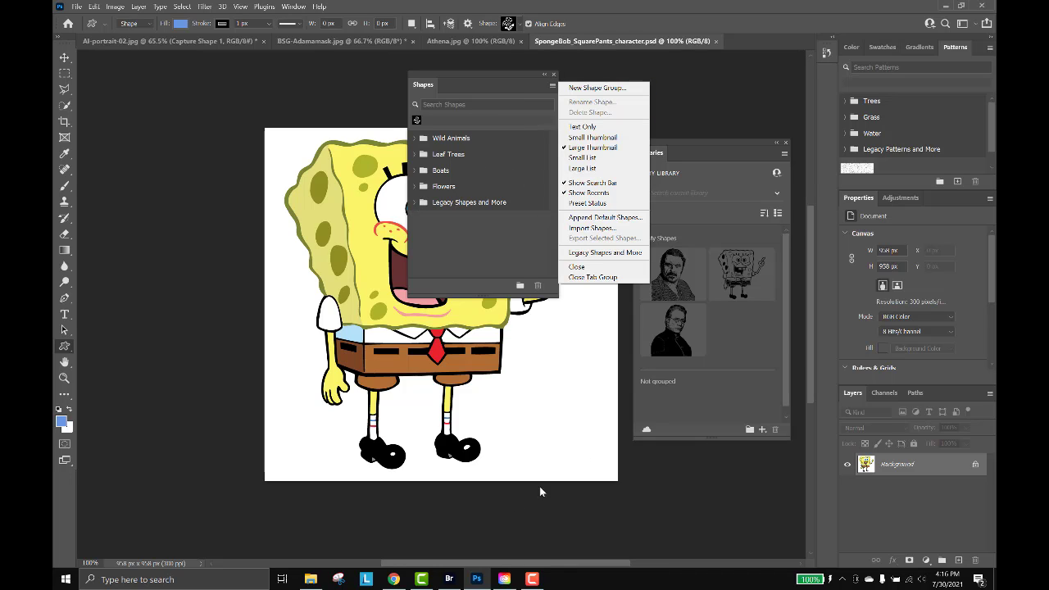
left_click(555, 77)
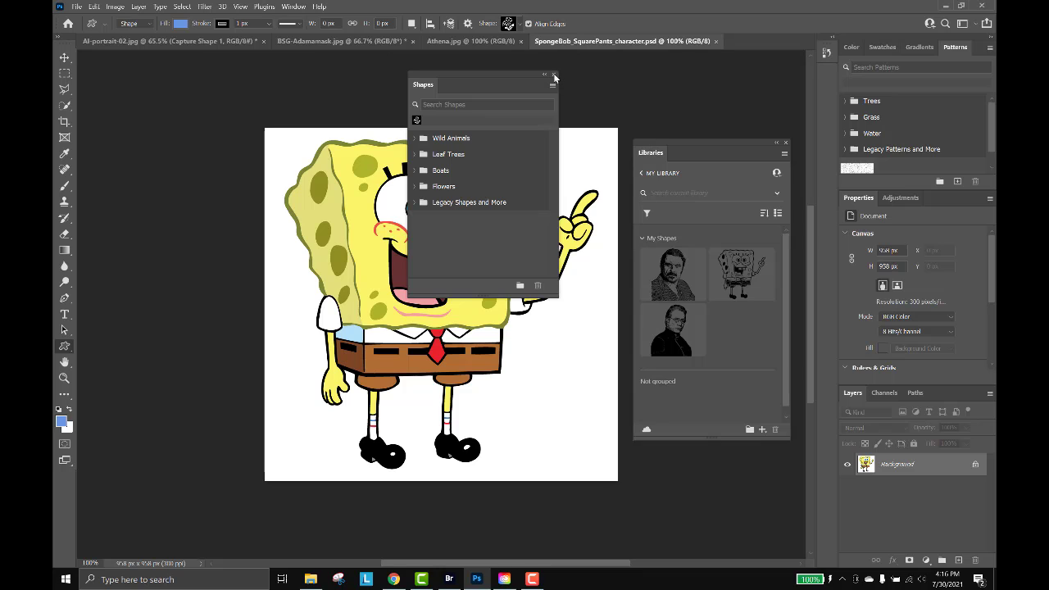
left_click(554, 74)
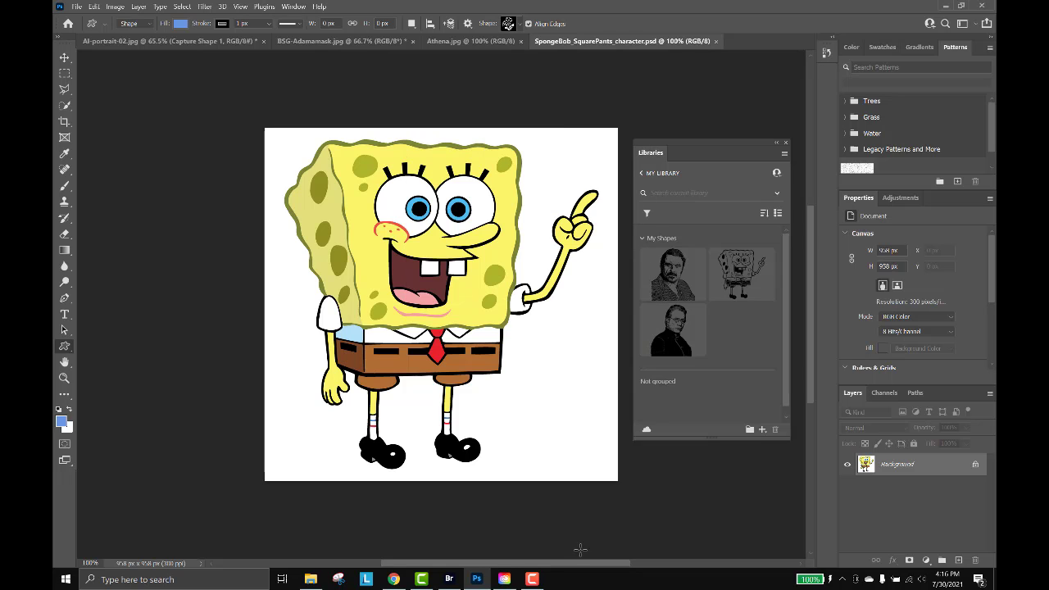